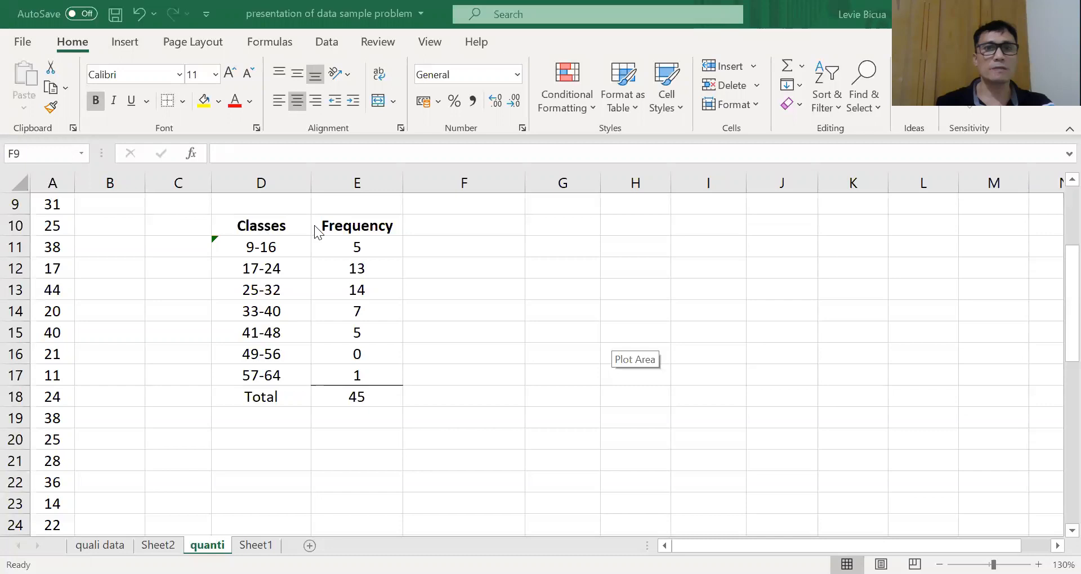
Undo the last removal of the Class Boundaries and Cum. Freq columns in F9:G17
click(469, 223)
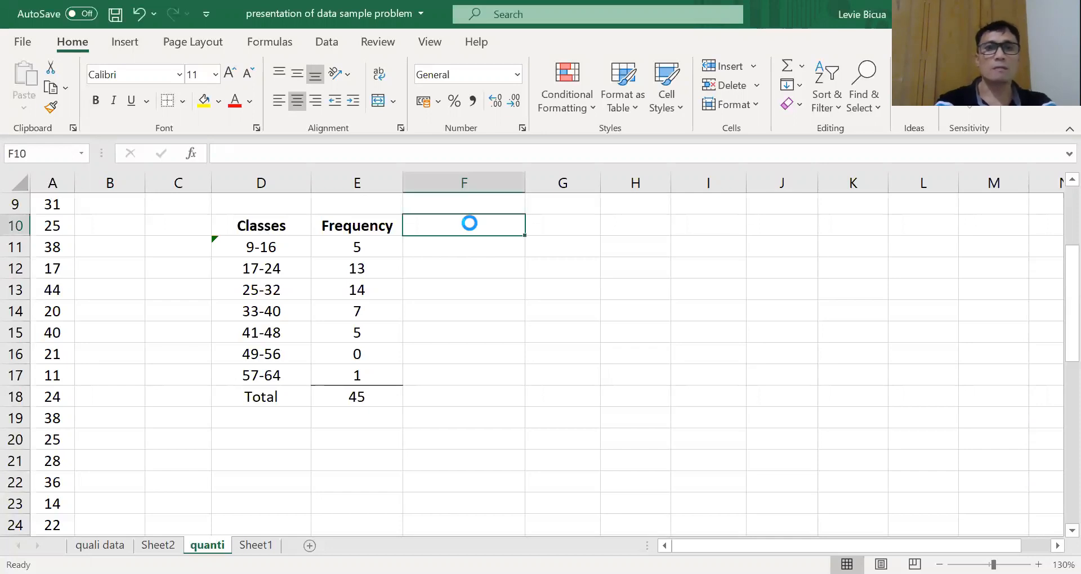
key(ctrl+z)
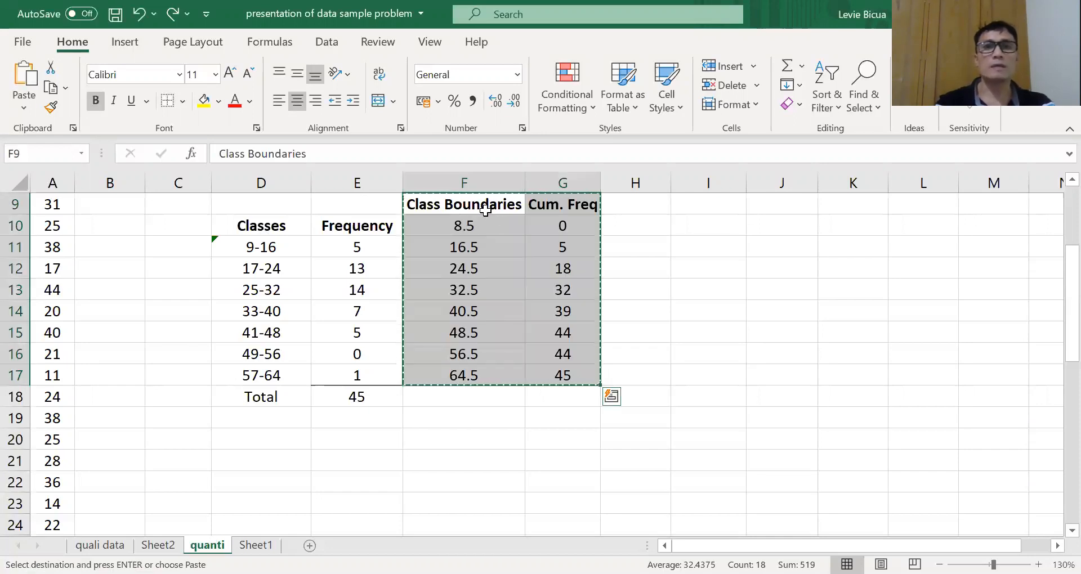
key(Down)
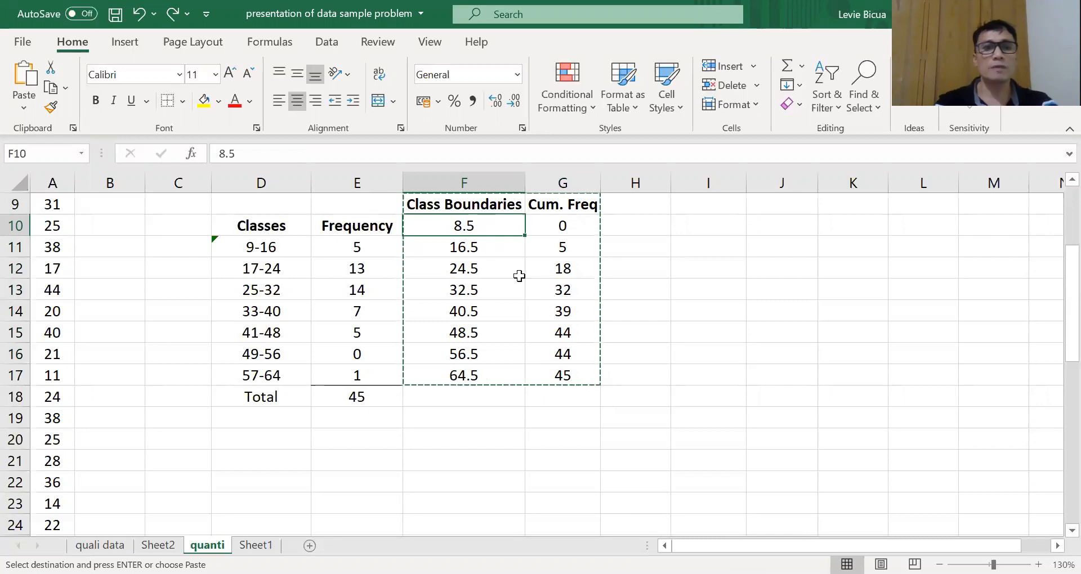
key(Escape)
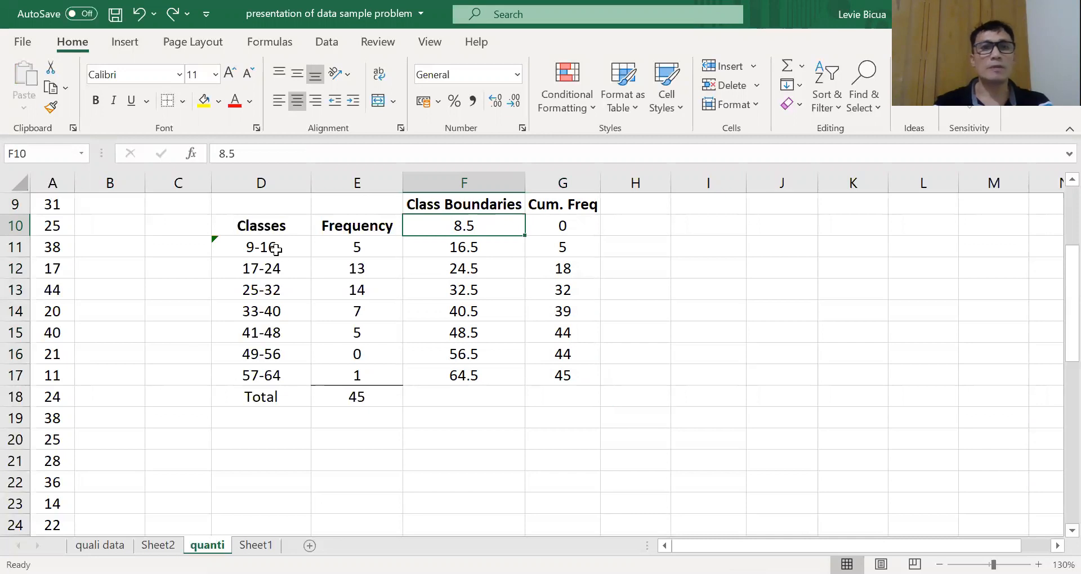
Examine the class boundaries in column F, row by row from F11 to F17
click(485, 256)
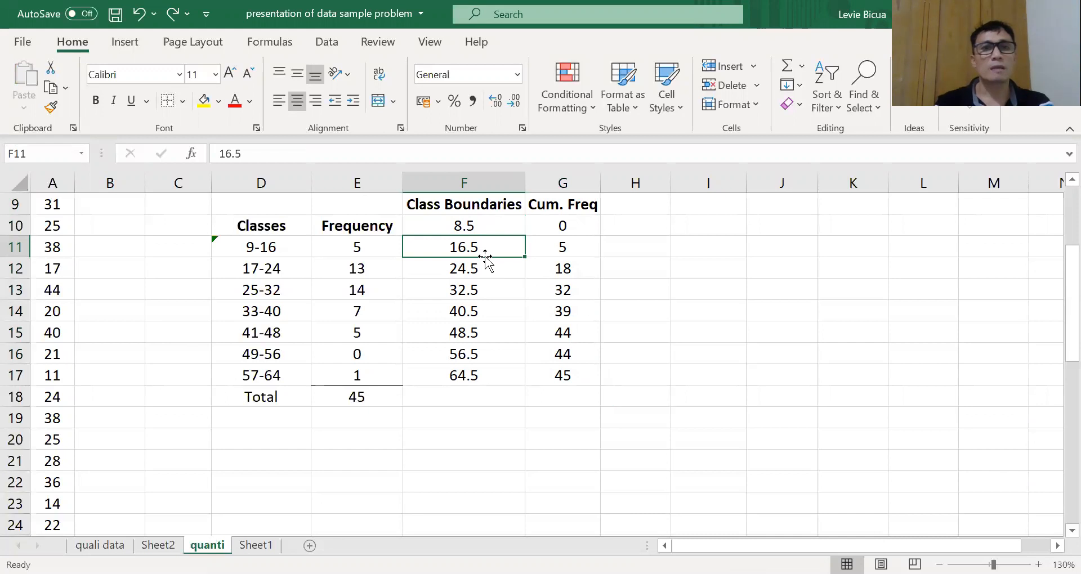
key(Down)
key(Down)
key(Down)
key(Down)
key(Down)
key(Down)
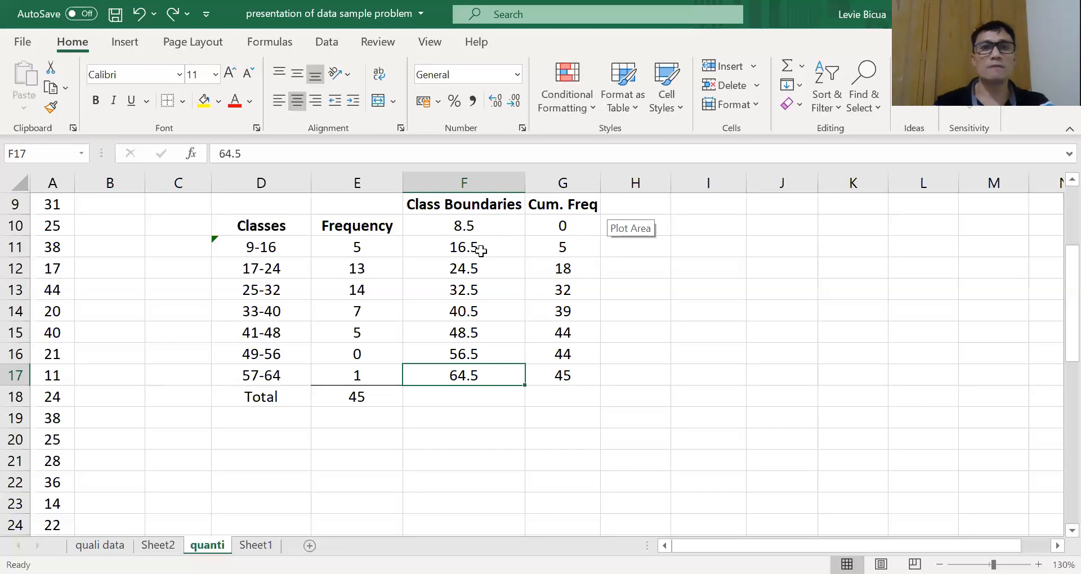
Examine the cumulative frequencies in column G, row by row from G12 to G17
click(566, 274)
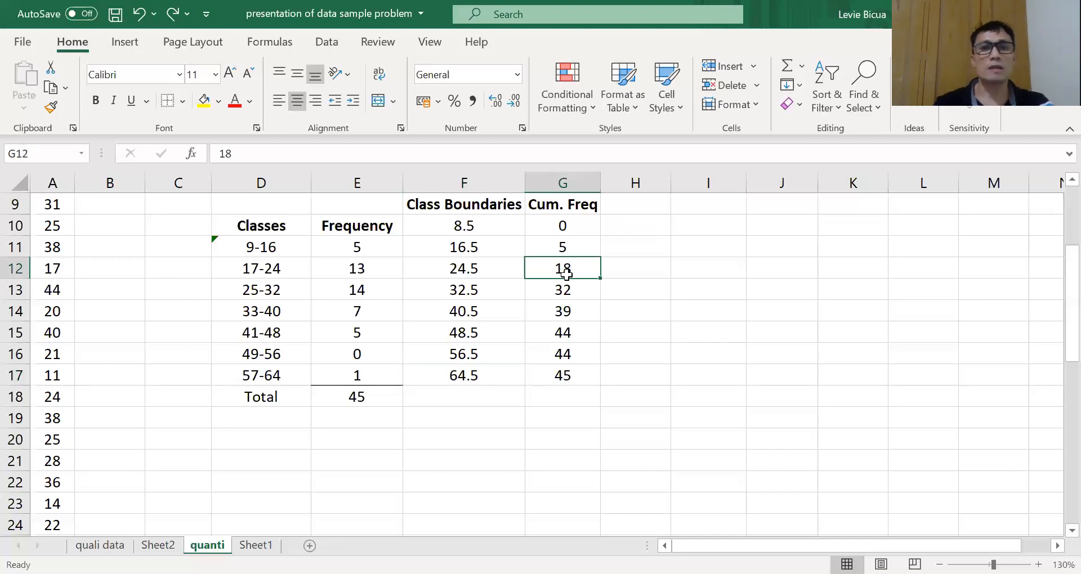
key(Down)
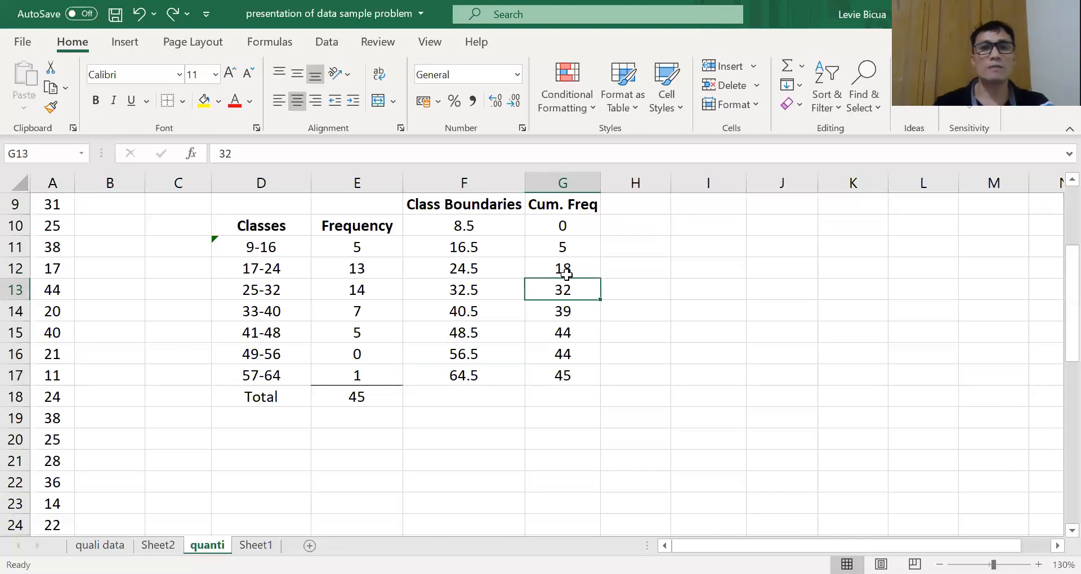
key(Down)
key(Down)
key(Down)
key(Down)
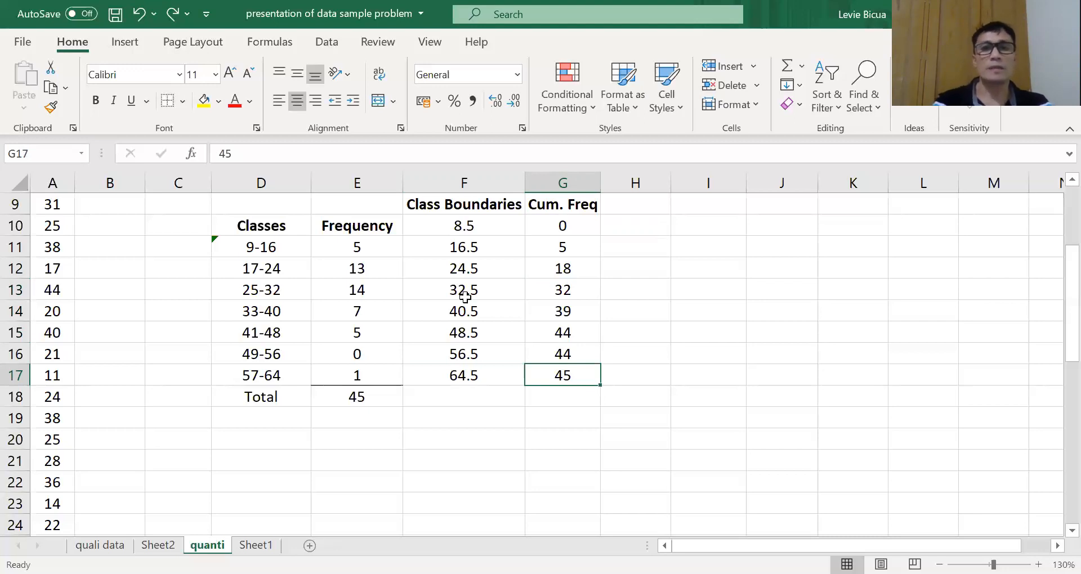
click(459, 404)
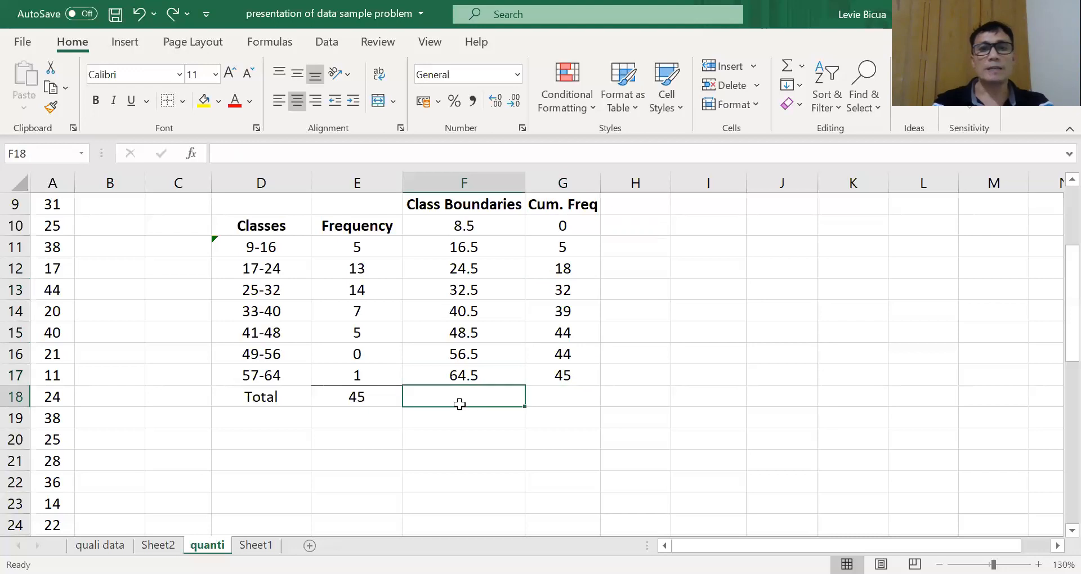
Insert a 2-D line chart from F9:G17 that plots Cum. Freq against the class boundaries on the horizontal axis
click(440, 205)
key(shift+Right)
key(shift+Down)
key(shift+Down)
key(shift+Down)
key(shift+Down)
key(shift+Down)
key(shift+Down)
key(shift+Down)
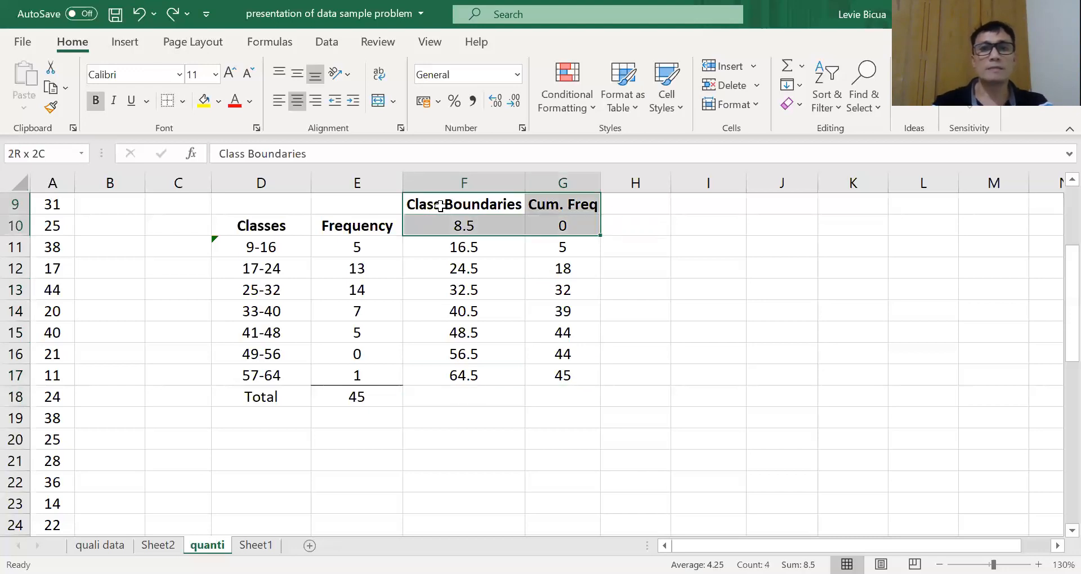
key(shift+Down)
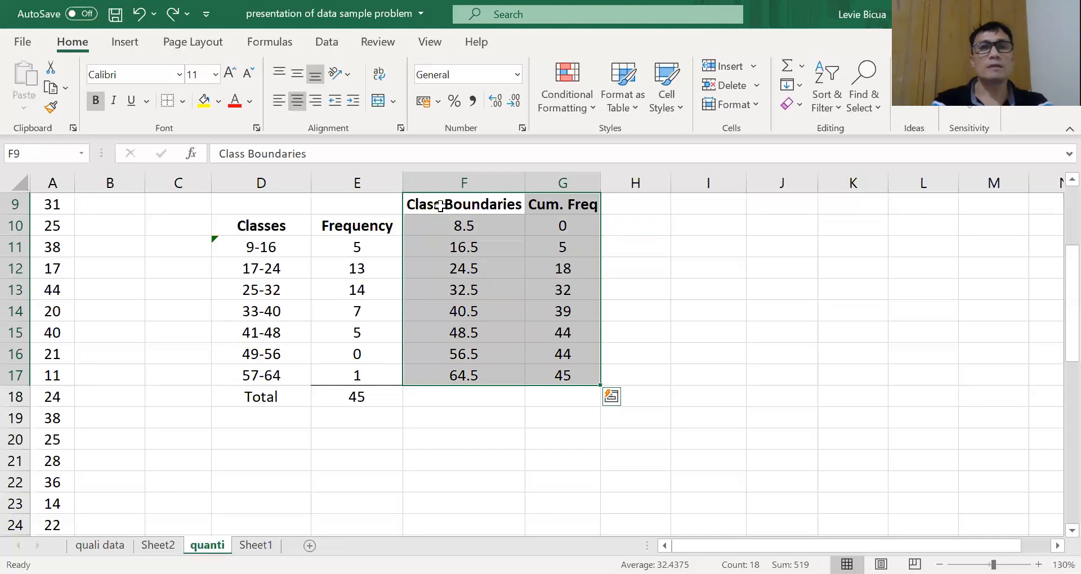
click(113, 39)
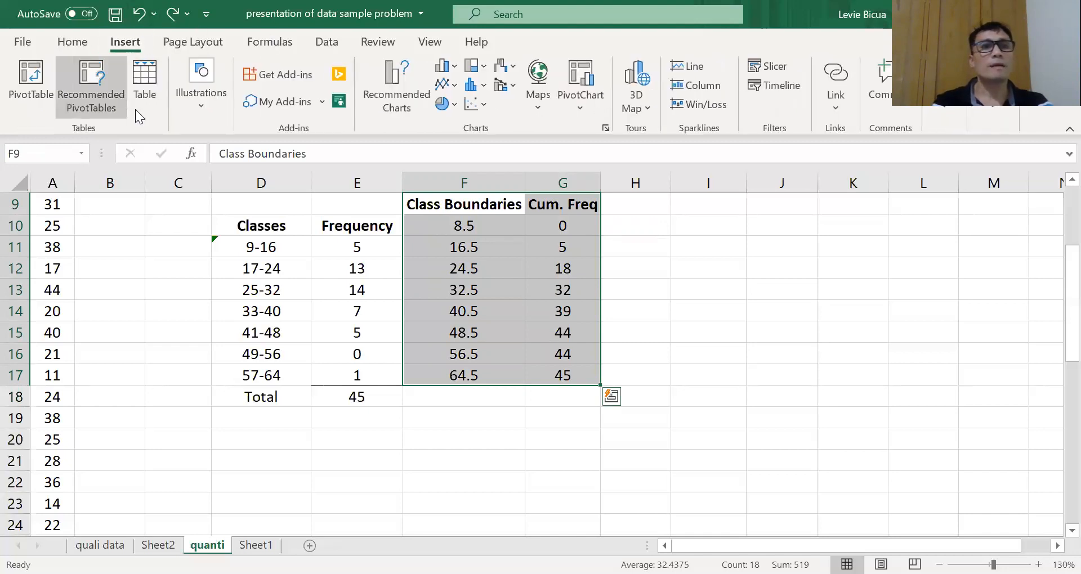
click(453, 83)
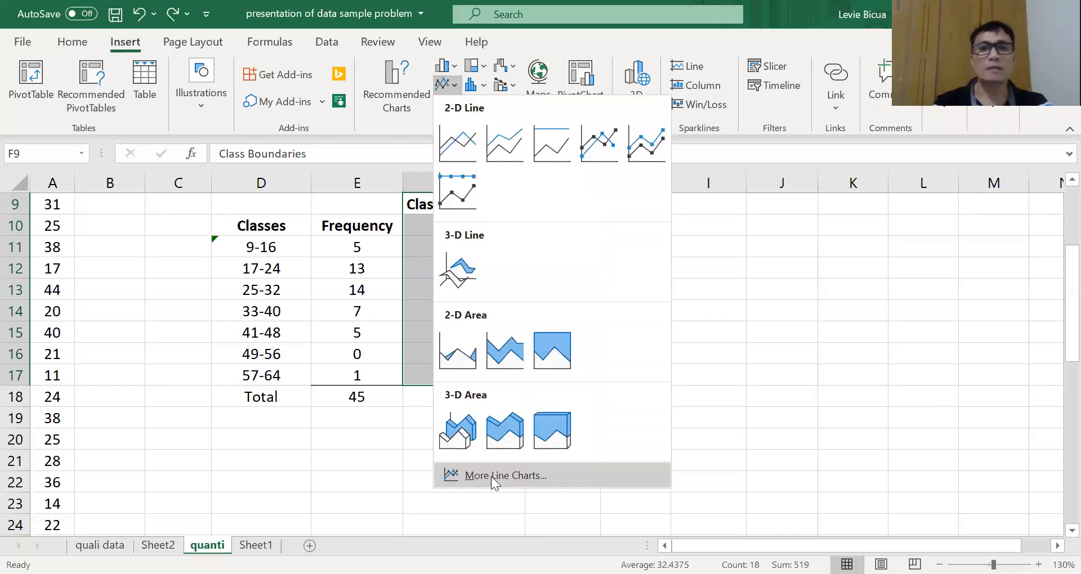
click(491, 476)
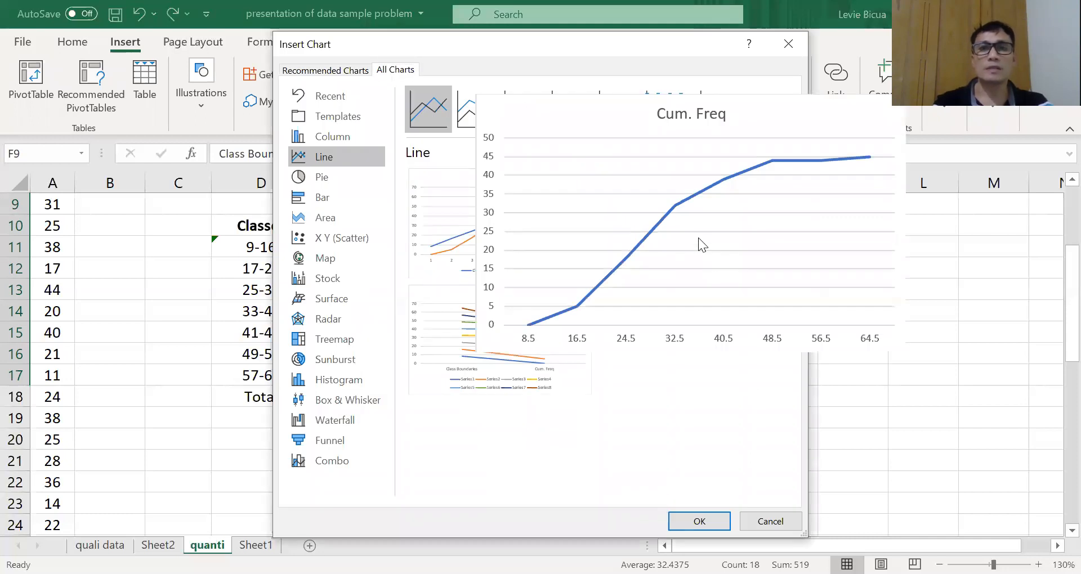
click(706, 526)
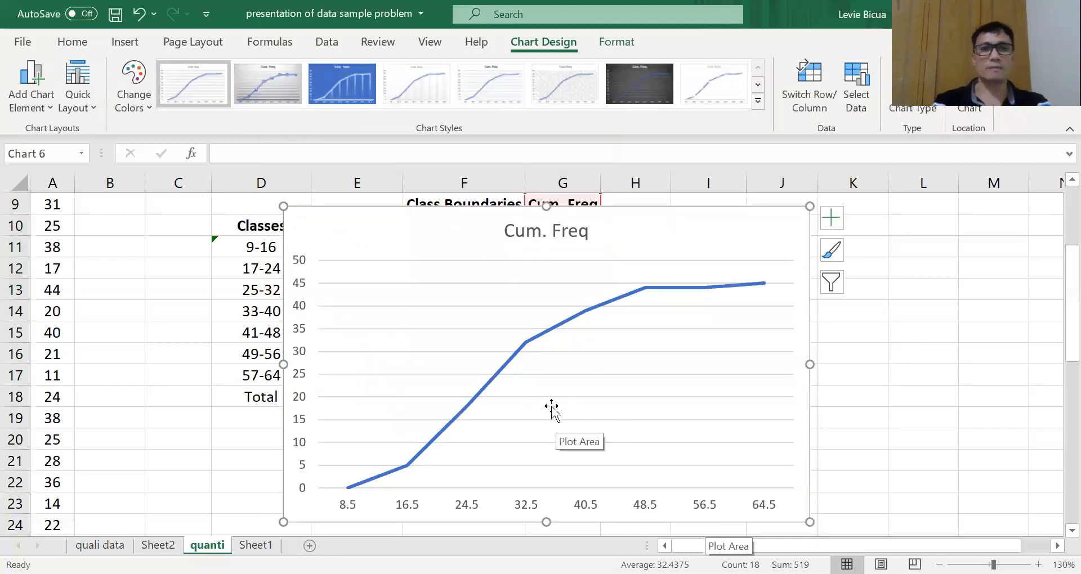
Change the chart title to "Math Scores of 45 College Entrants"
click(519, 235)
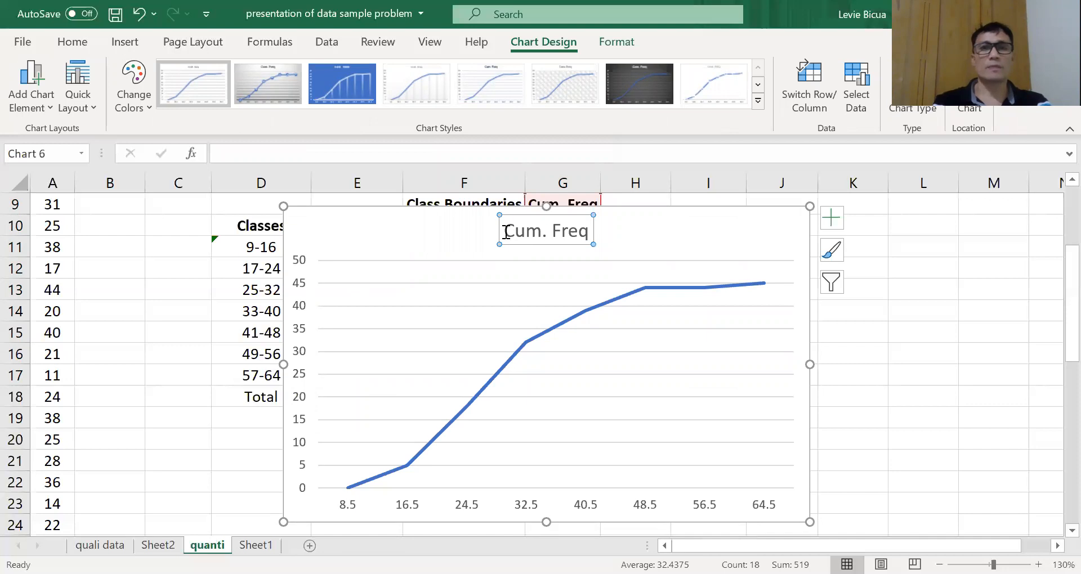
triple_click(504, 234)
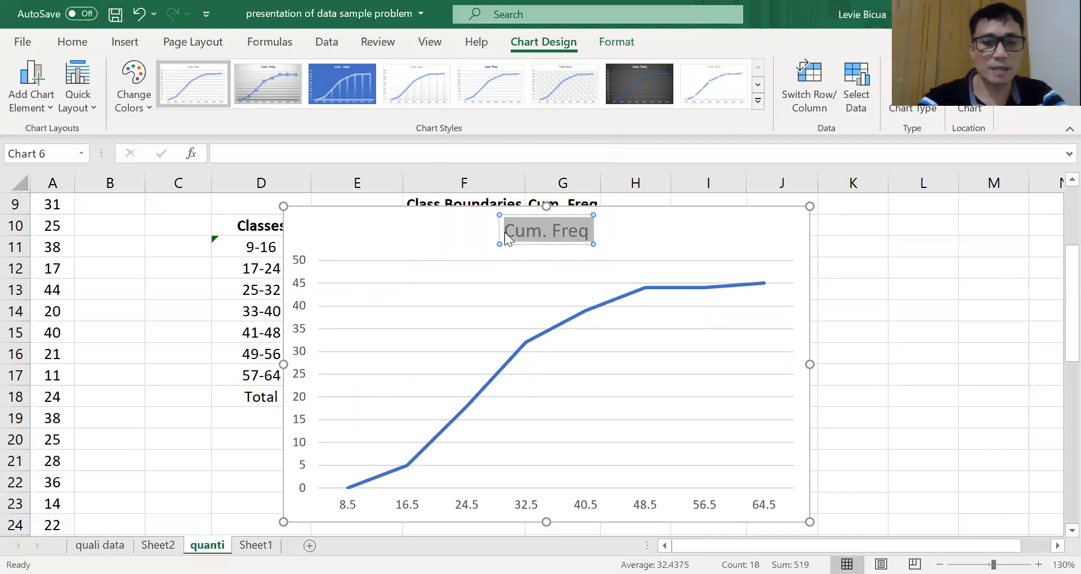
text(E)
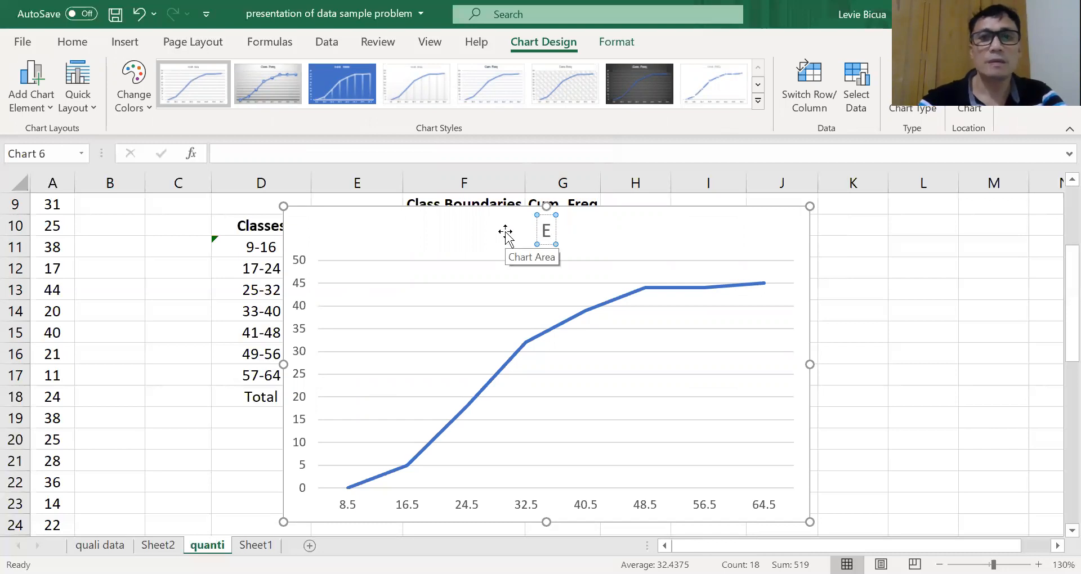
key(BackSpace)
text(M)
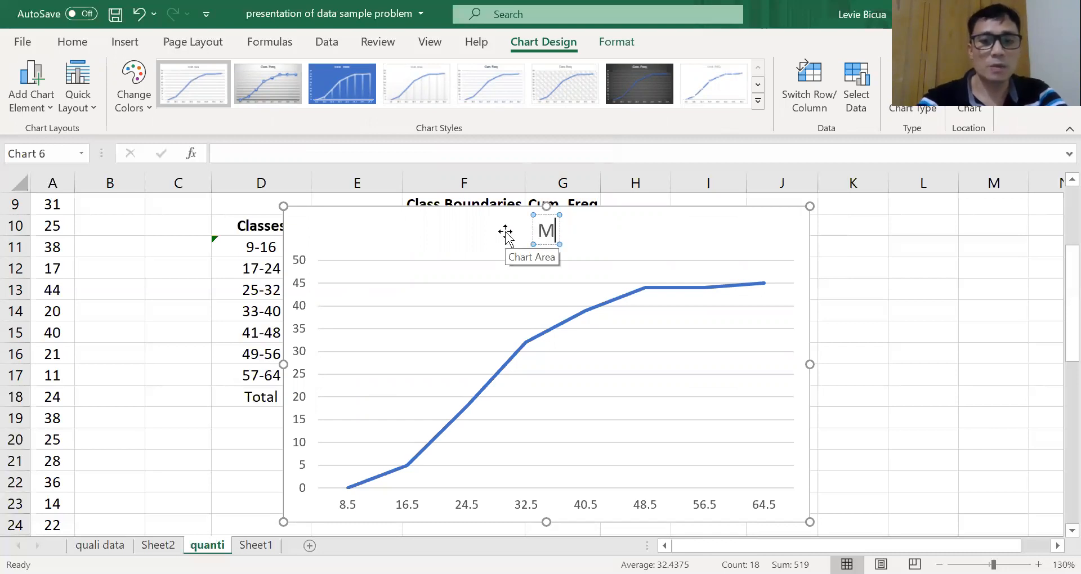
text(ath)
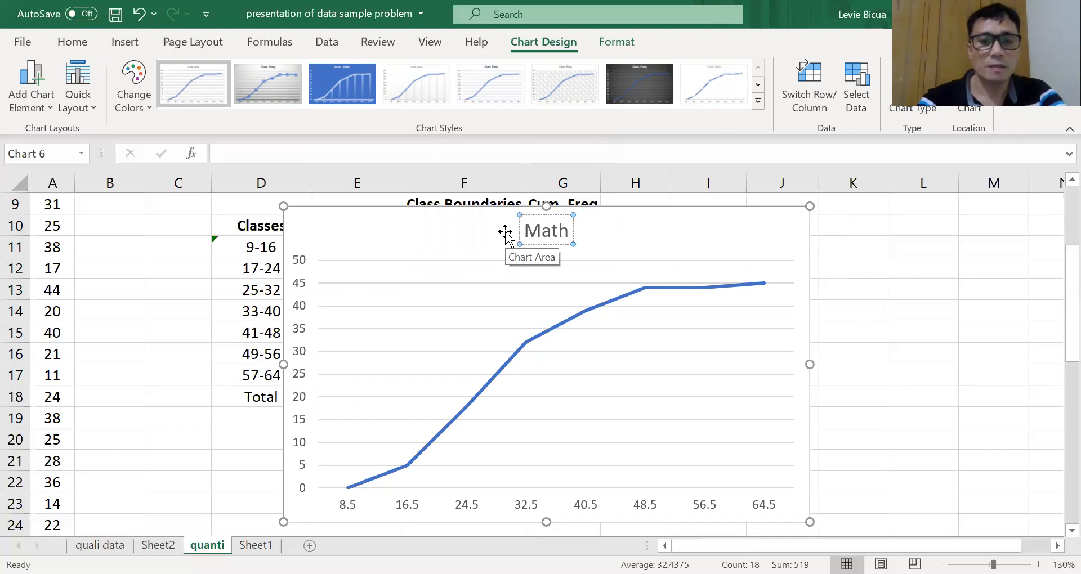
text( Score)
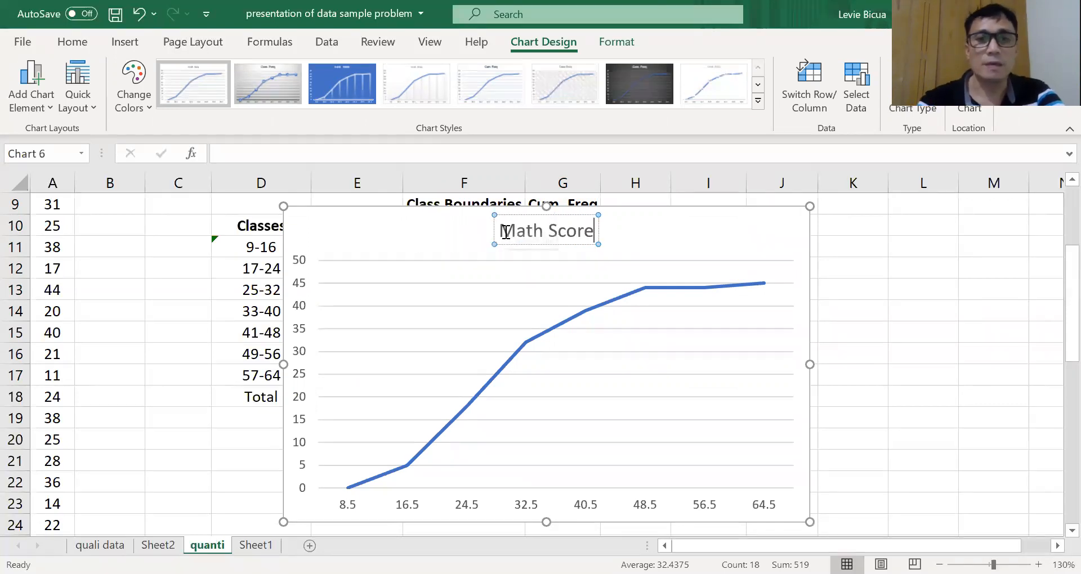
text(s of)
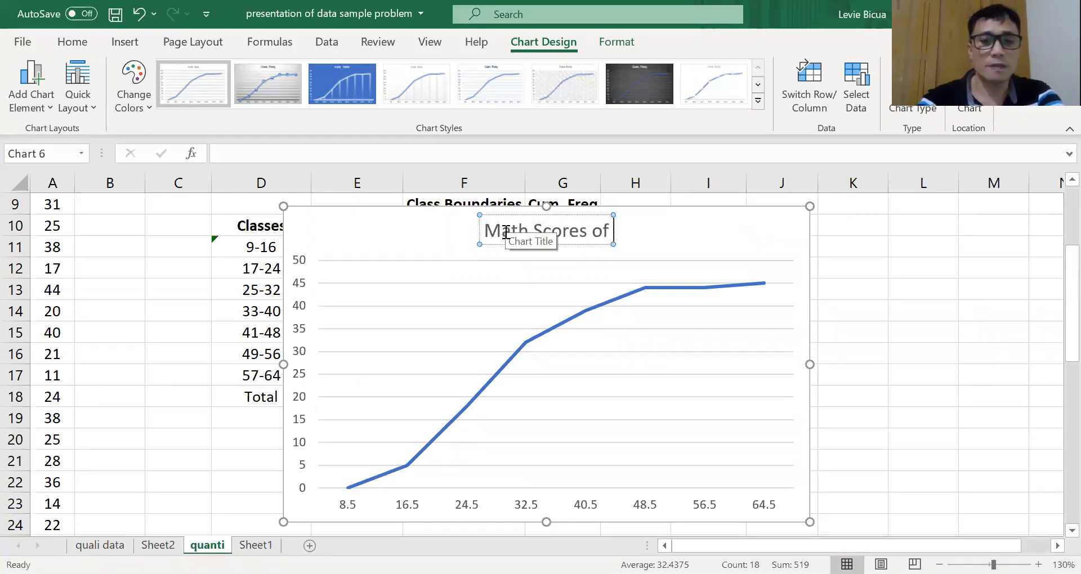
text( 45 Col)
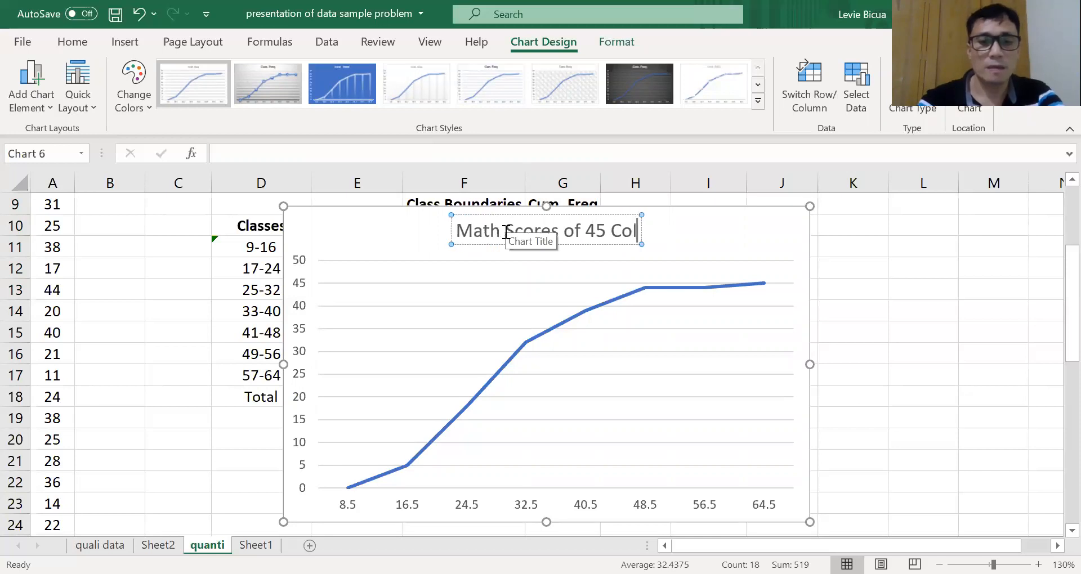
text(lege E)
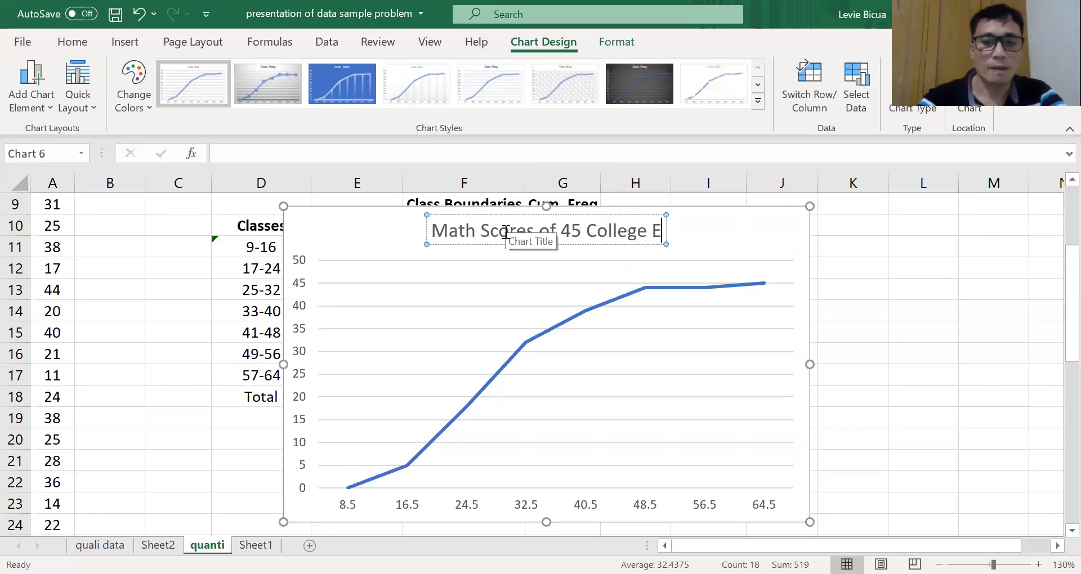
text(ntrants)
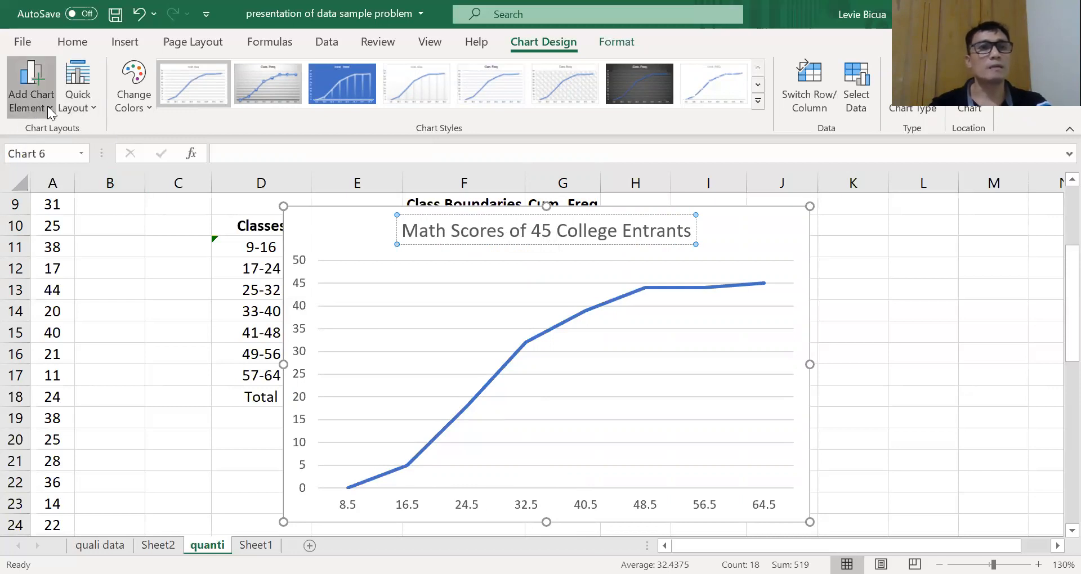
Add a primary horizontal axis title to the chart reading "Class Boundaries"
click(31, 99)
mouse_move(84, 157)
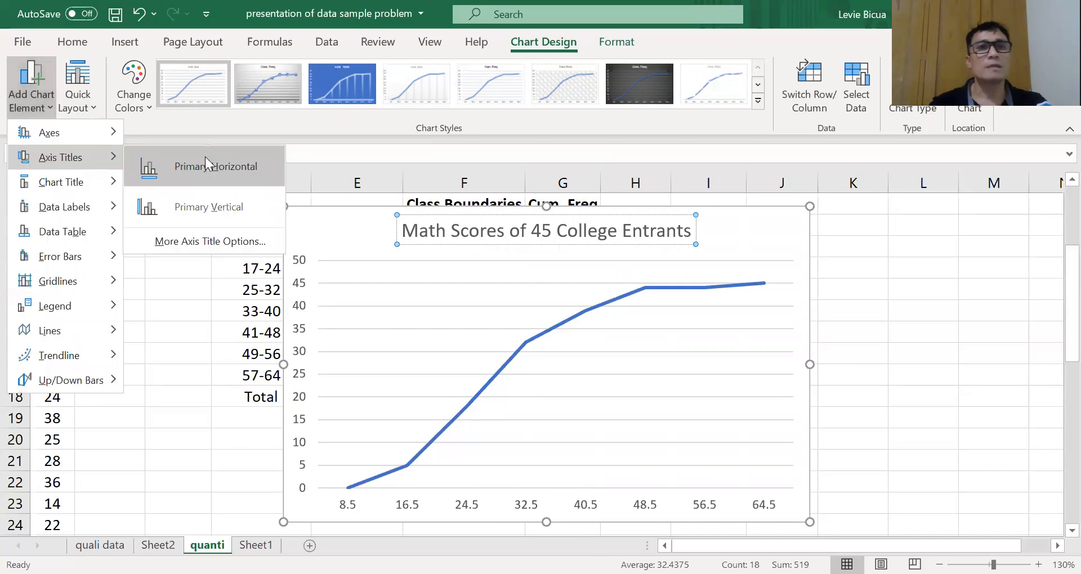
click(205, 157)
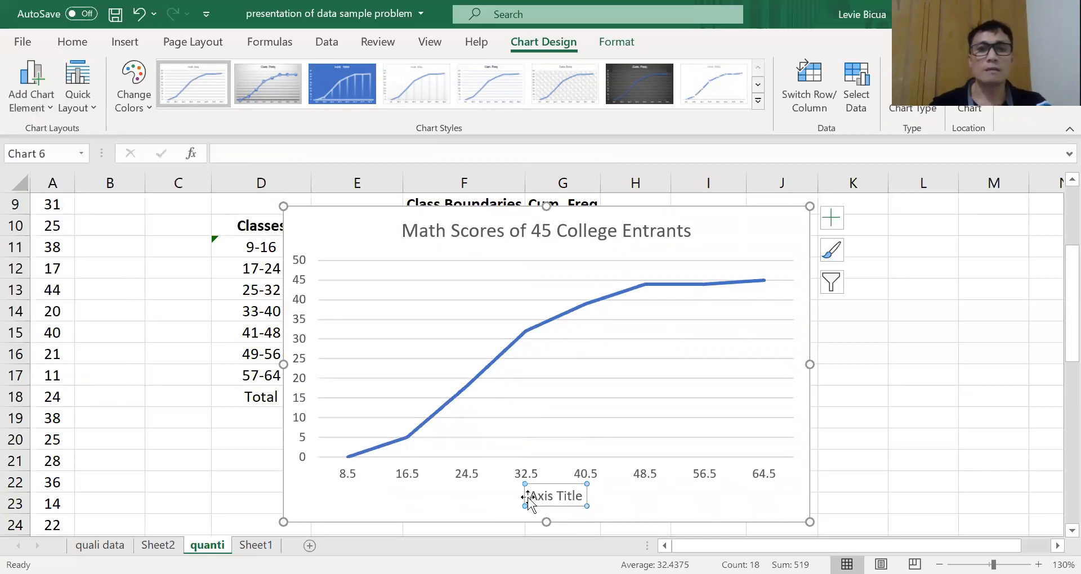
click(539, 496)
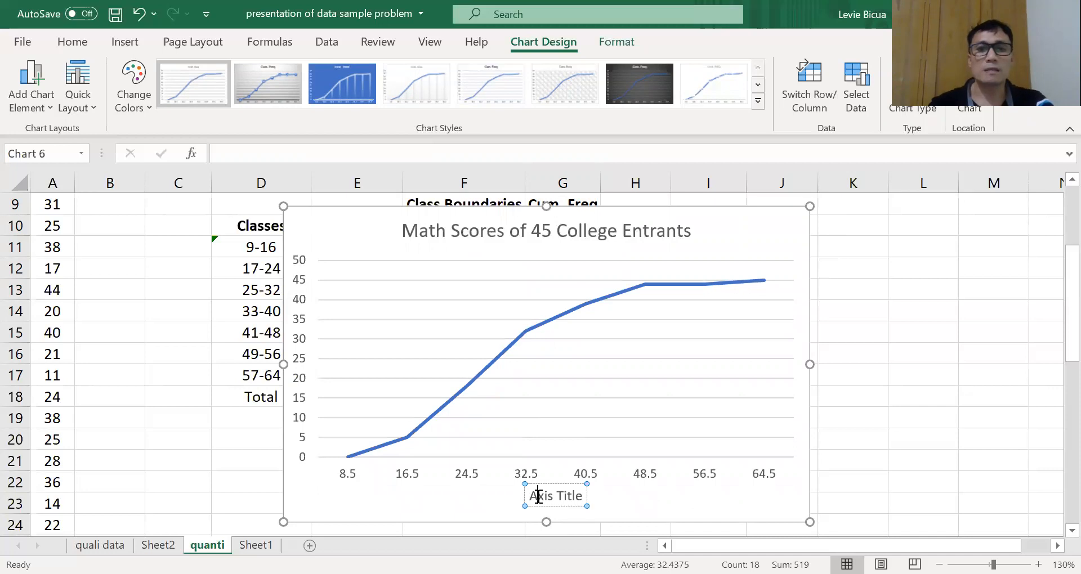
drag(539, 497, 537, 498)
key(ctrl+a)
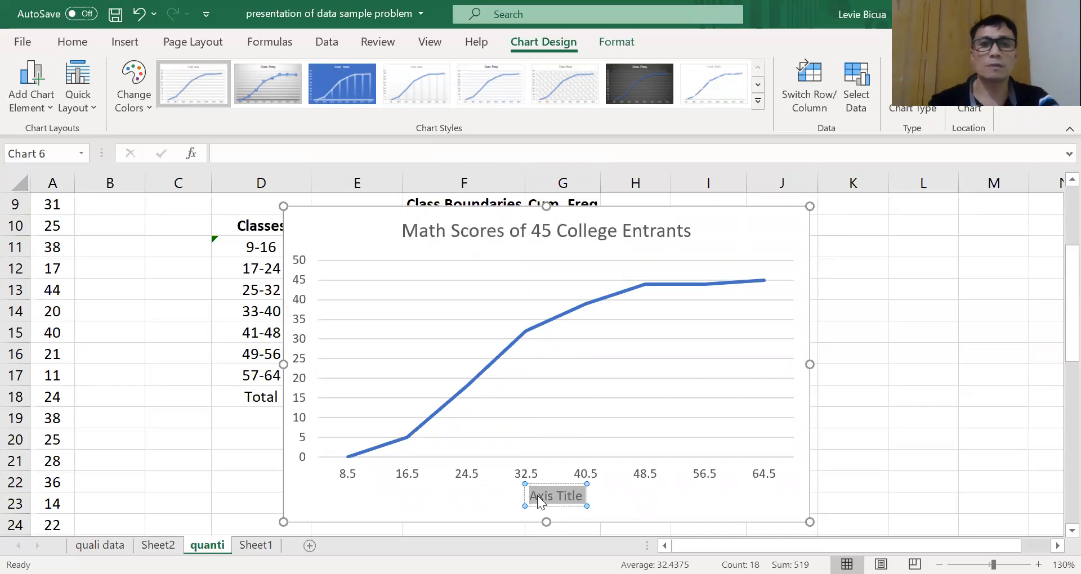
text(Cla)
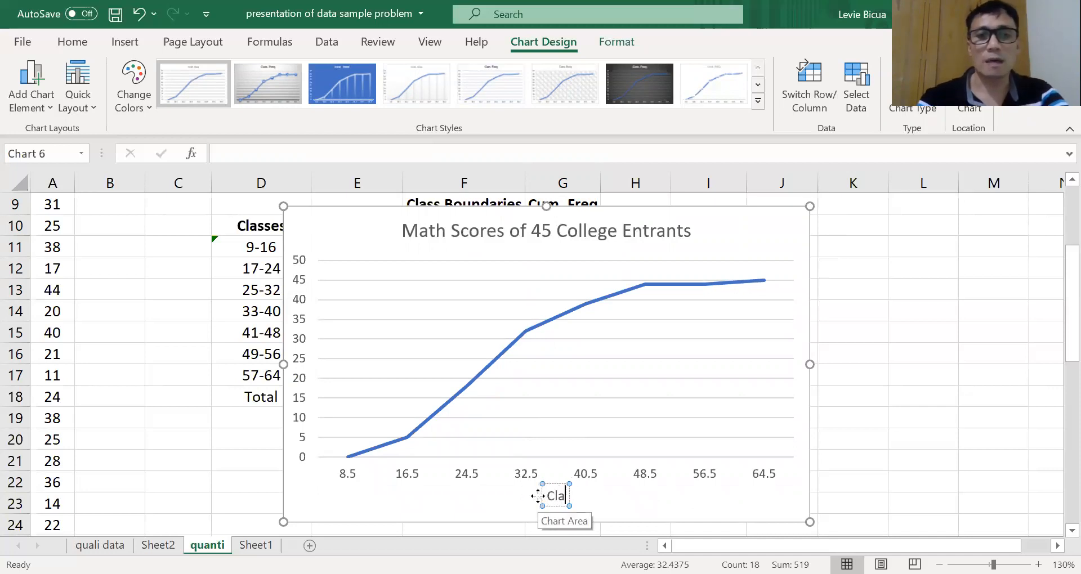
text(ss Boundaries)
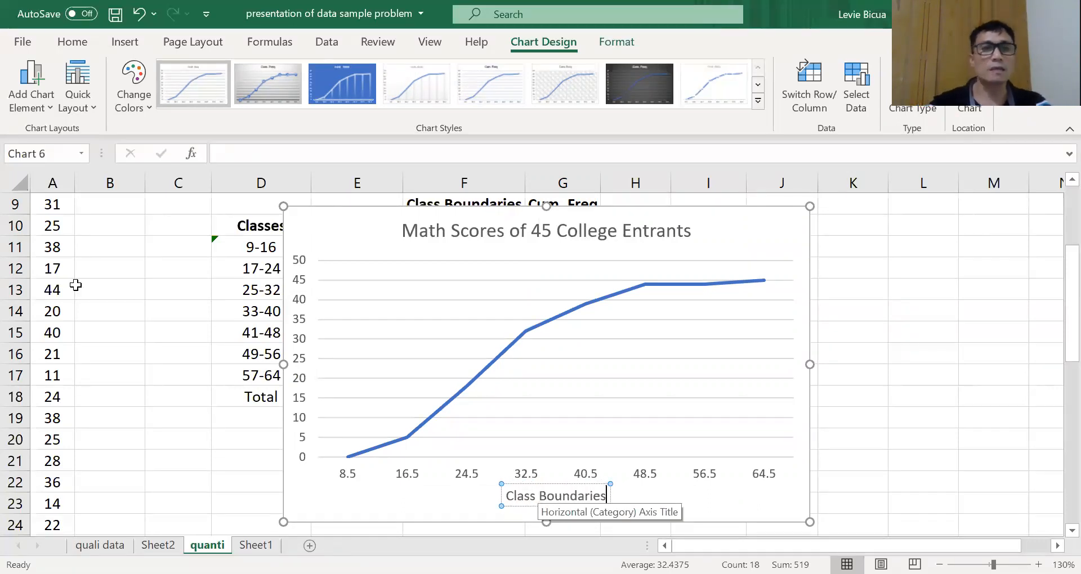
Add a primary vertical axis title to the chart reading "Cumulative Frequency"
click(48, 105)
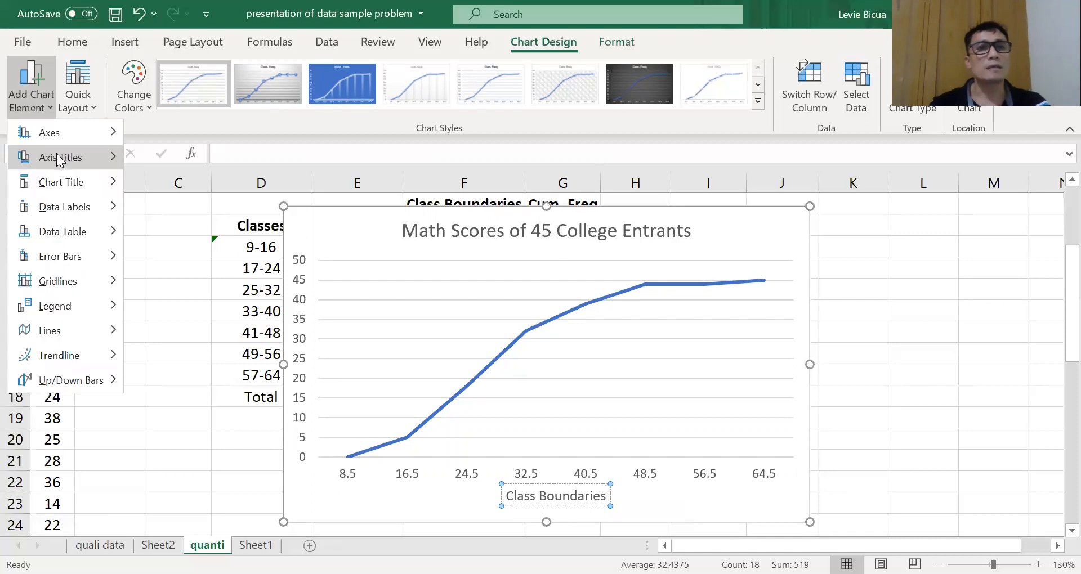
click(56, 156)
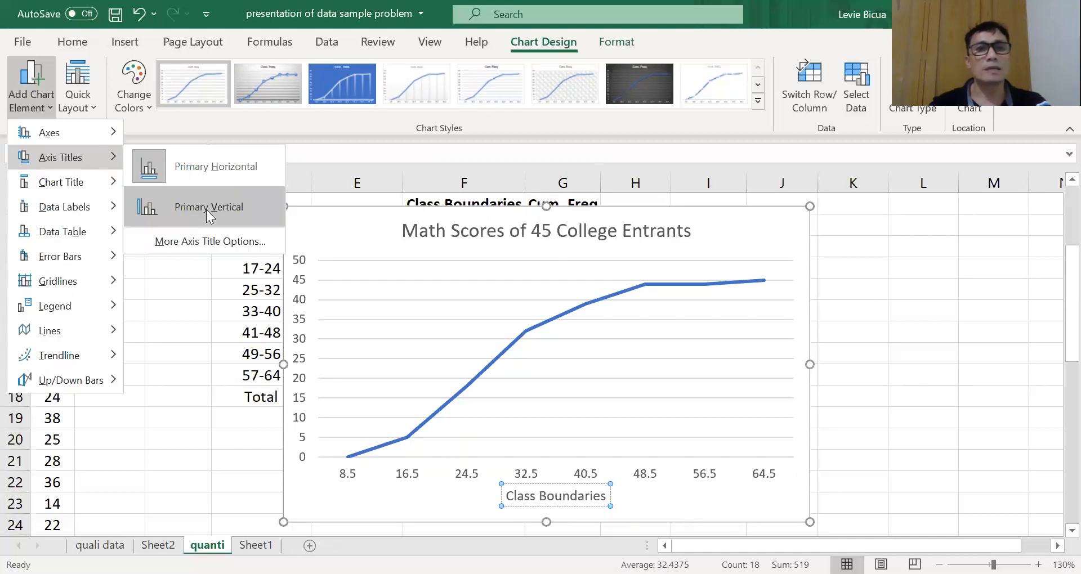
click(206, 209)
click(312, 378)
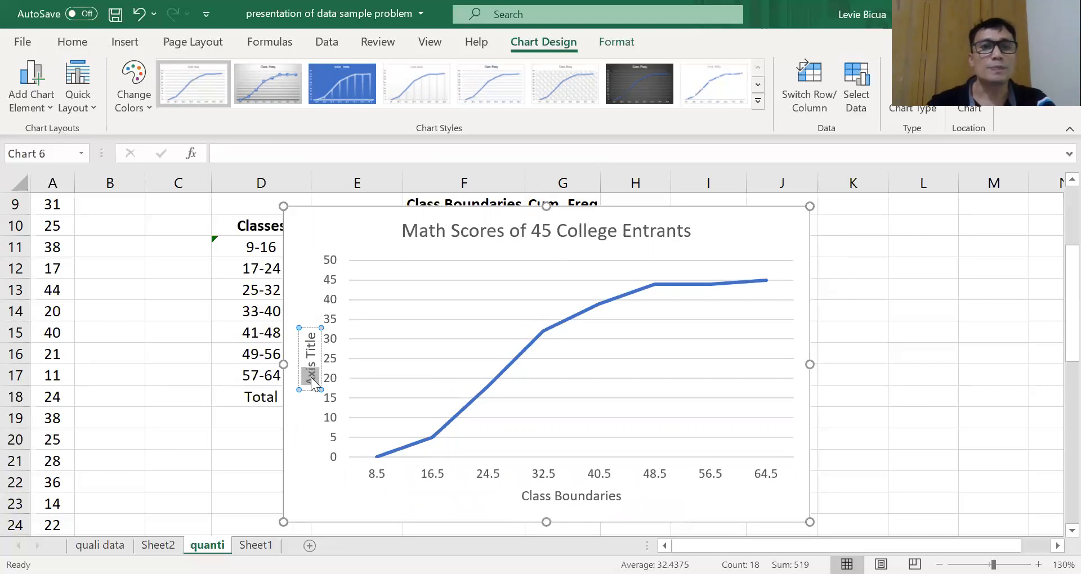
triple_click(311, 377)
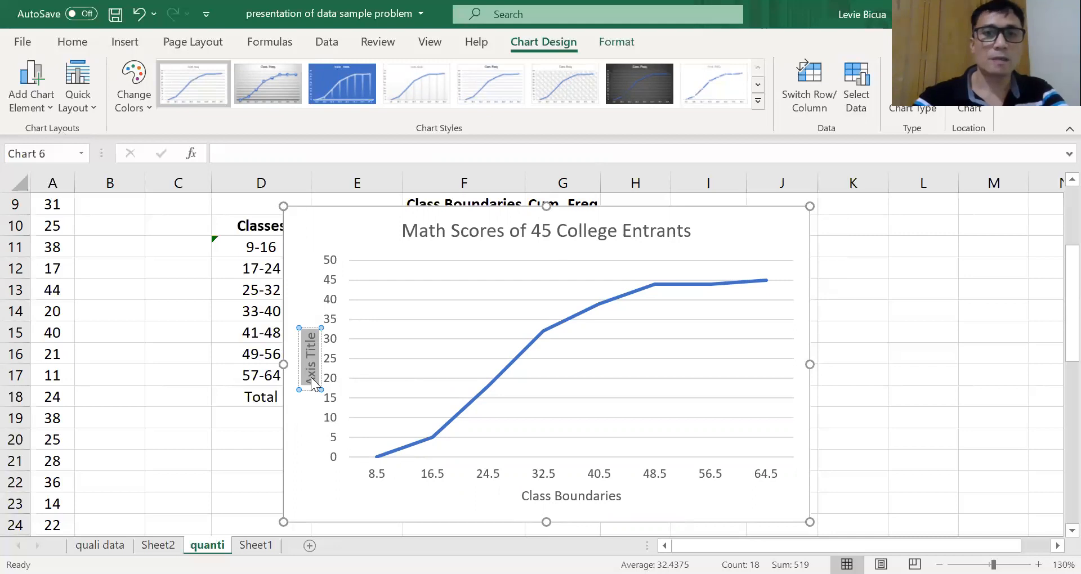
text(C)
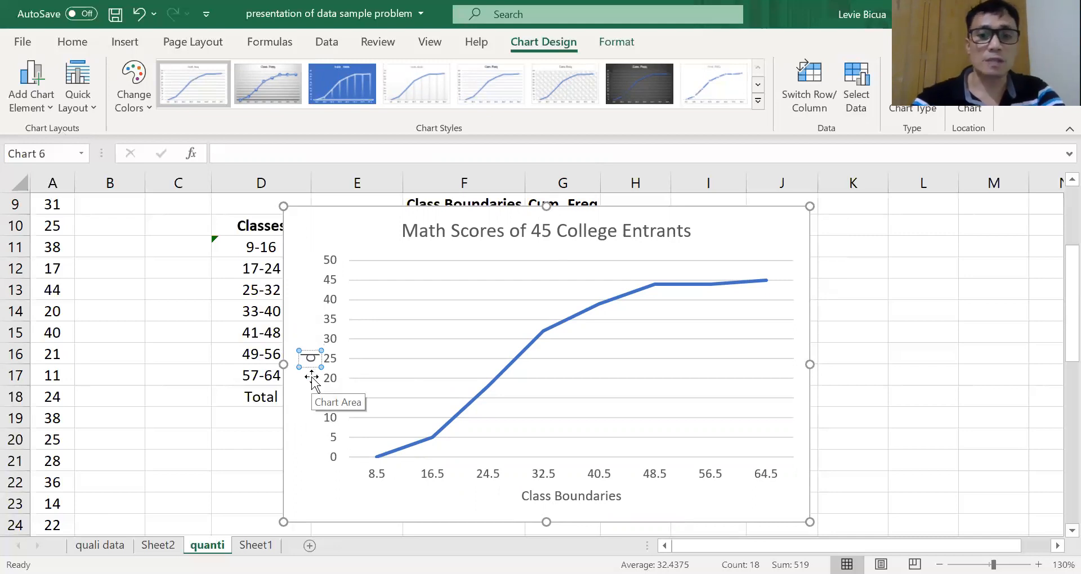
text(umulat)
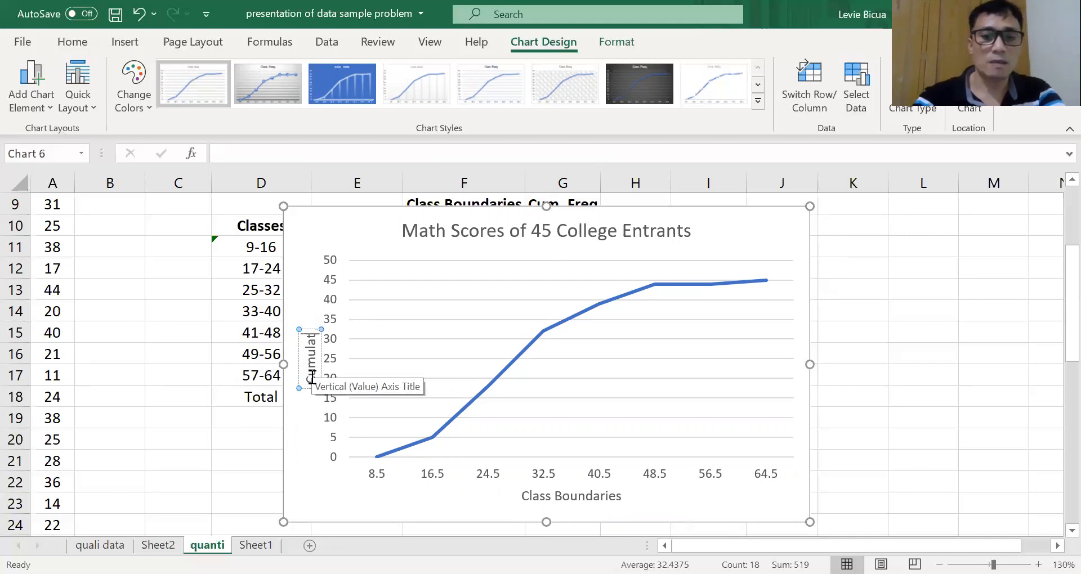
text(ive Frequency)
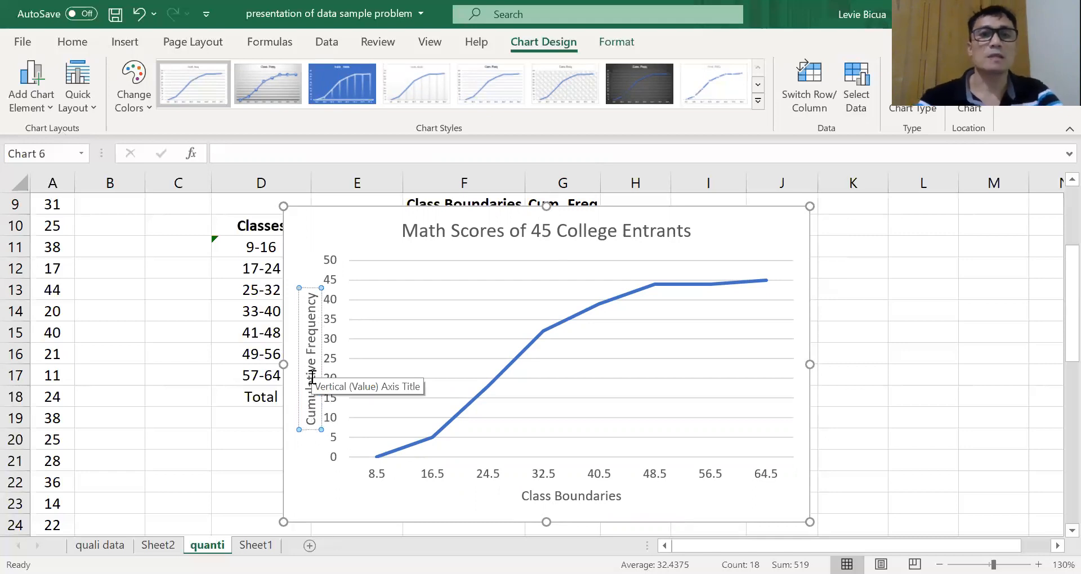
click(882, 471)
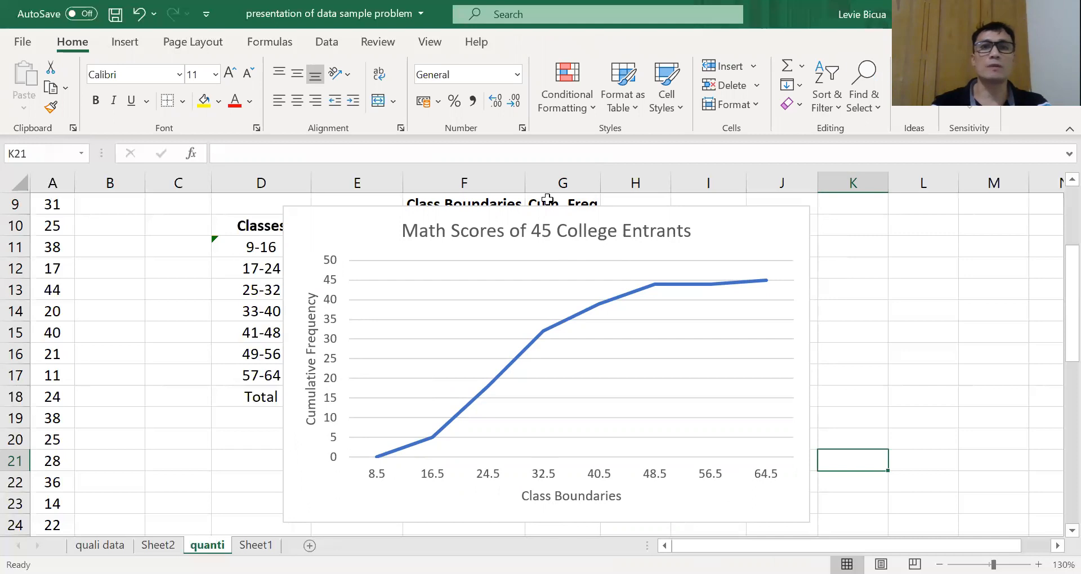
Move the chart aside so that it no longer covers the Classes and Frequency columns
drag(720, 215, 739, 285)
drag(823, 276, 892, 210)
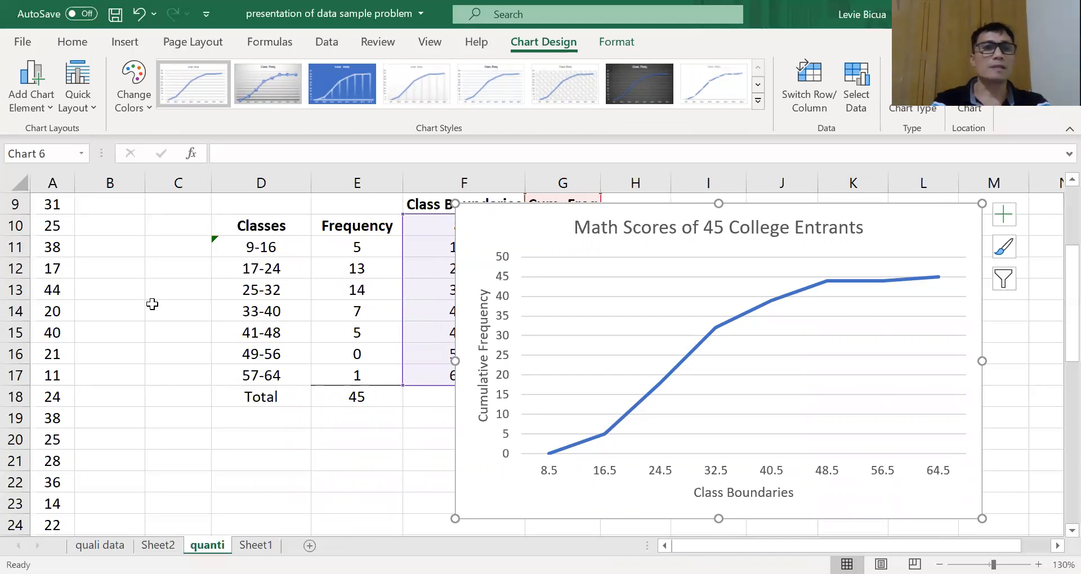
Copy the whole Scores column from the quanti sheet into column A of Sheet1
click(50, 223)
key(Up)
key(Up)
key(Up)
key(Up)
key(Up)
key(Up)
key(Up)
key(Up)
key(Up)
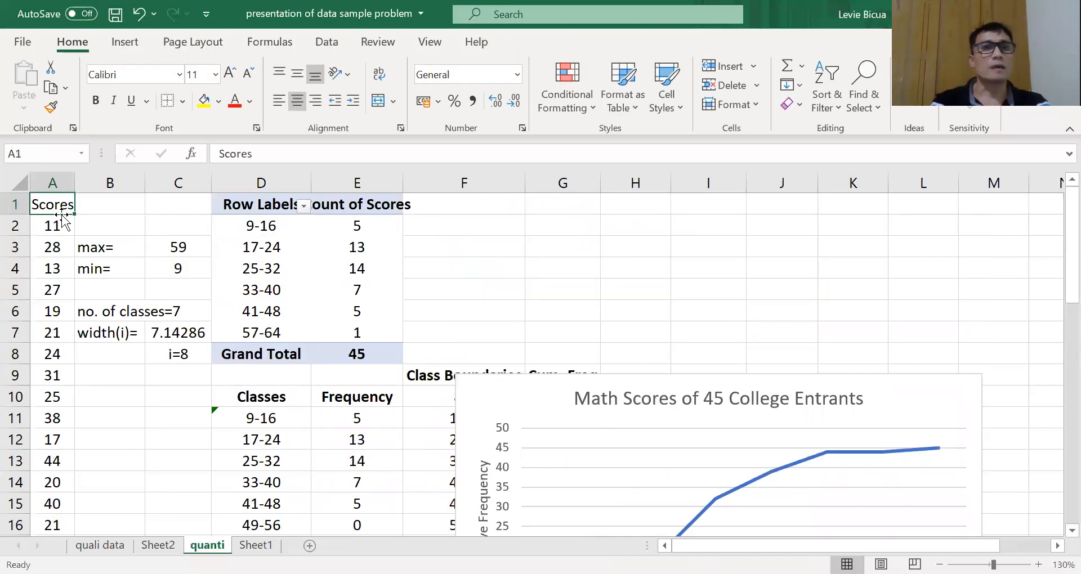
click(54, 183)
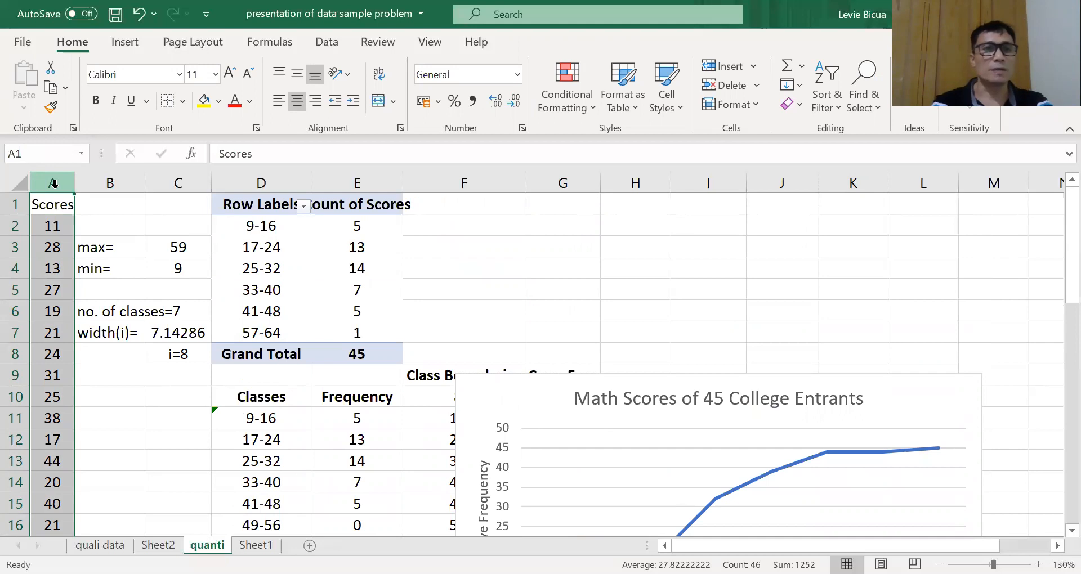
key(ctrl+c)
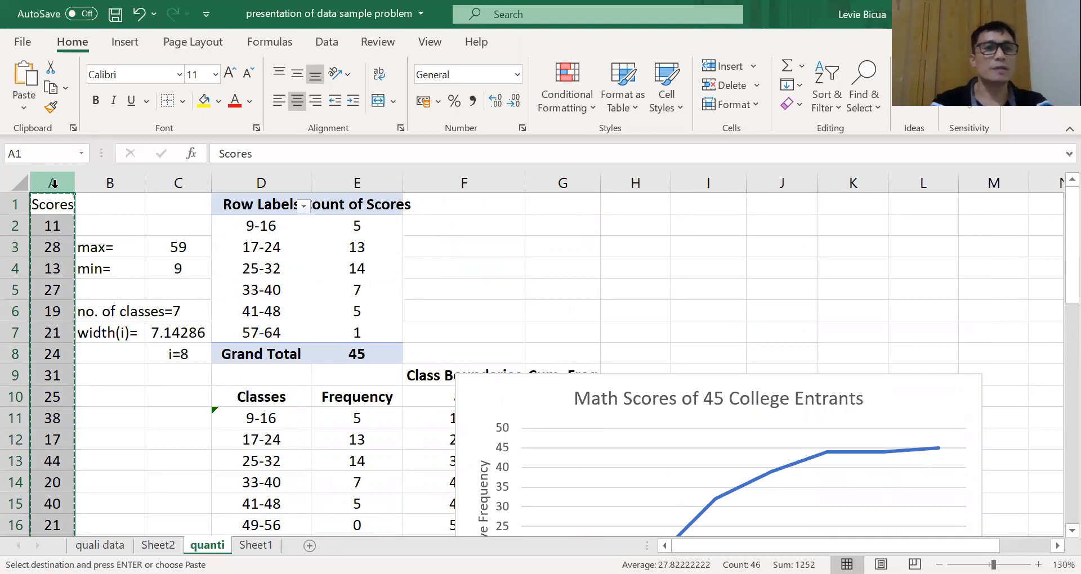
key(ctrl+Page_Down)
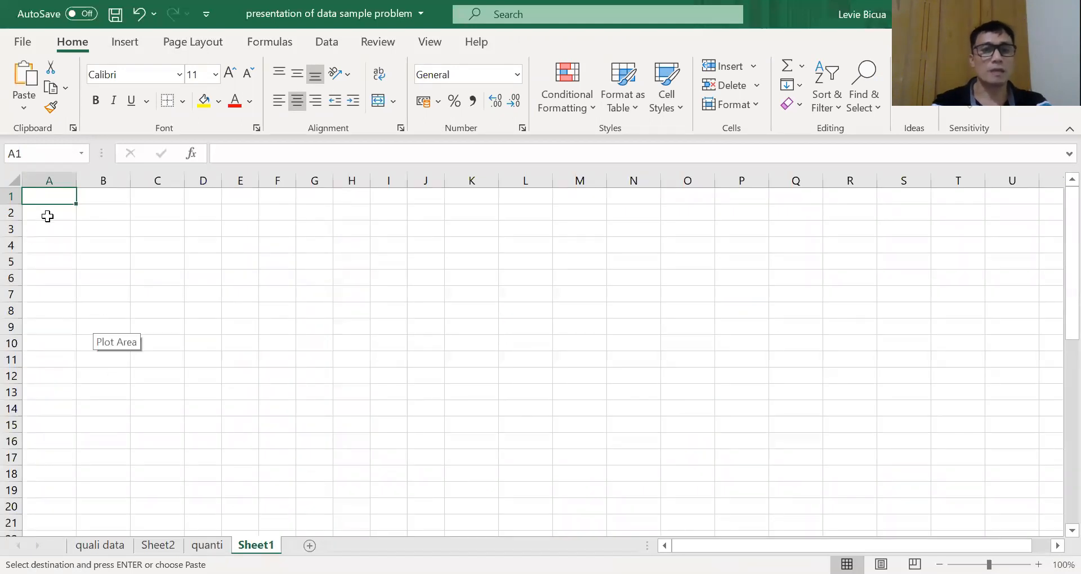
key(ctrl+v)
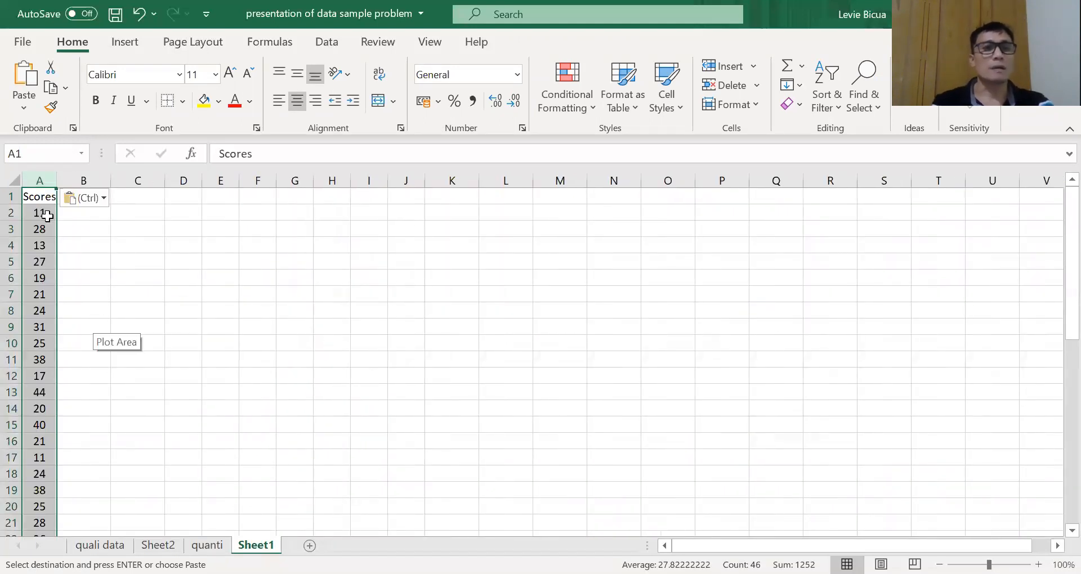
key(Escape)
Look through the pasted scores in column A of Sheet1 and return to cell A1
key(Down)
key(Down)
key(Down)
key(Down)
key(Down)
key(Down)
key(Down)
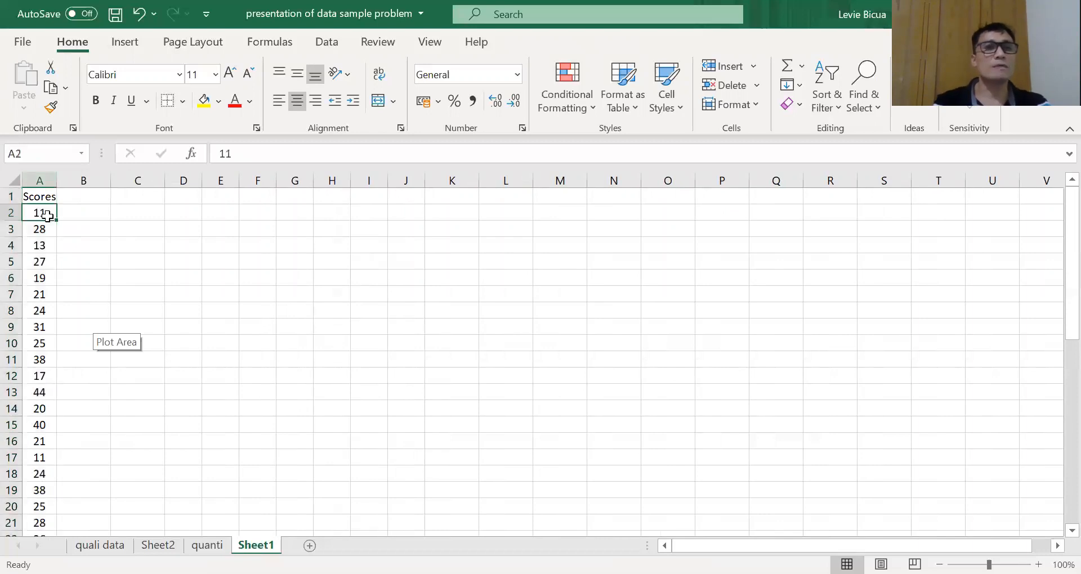
key(Up)
key(ctrl+Home)
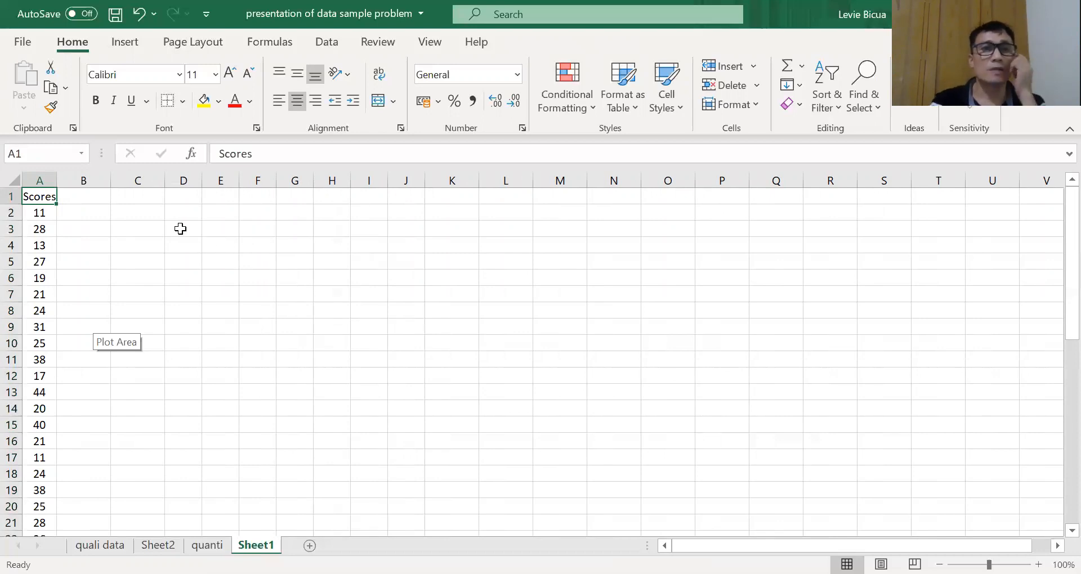
Calculate the highest score in cell B3 with the formula =max(a2:a46)
click(88, 233)
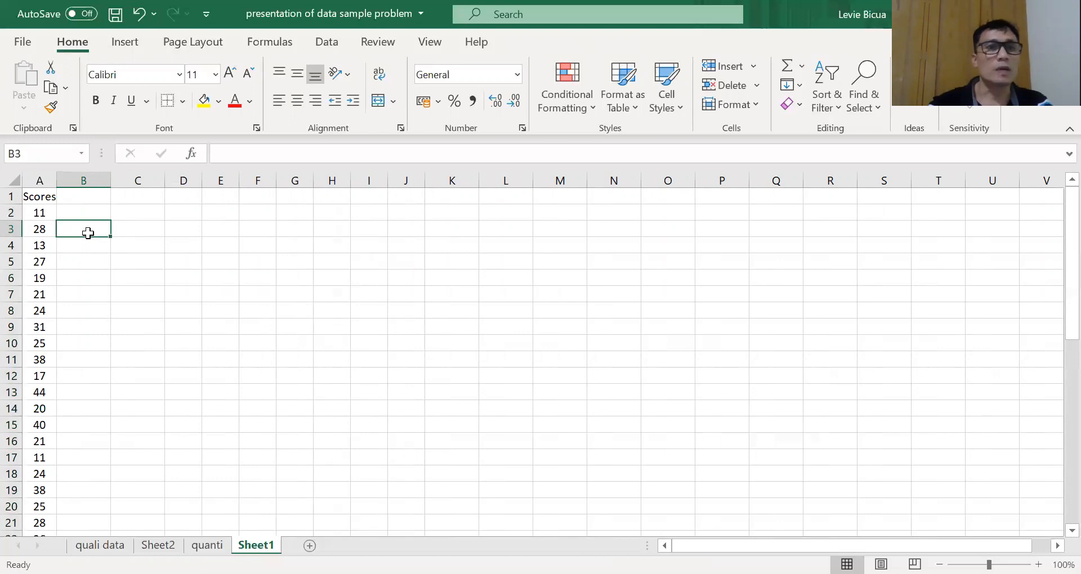
text(=)
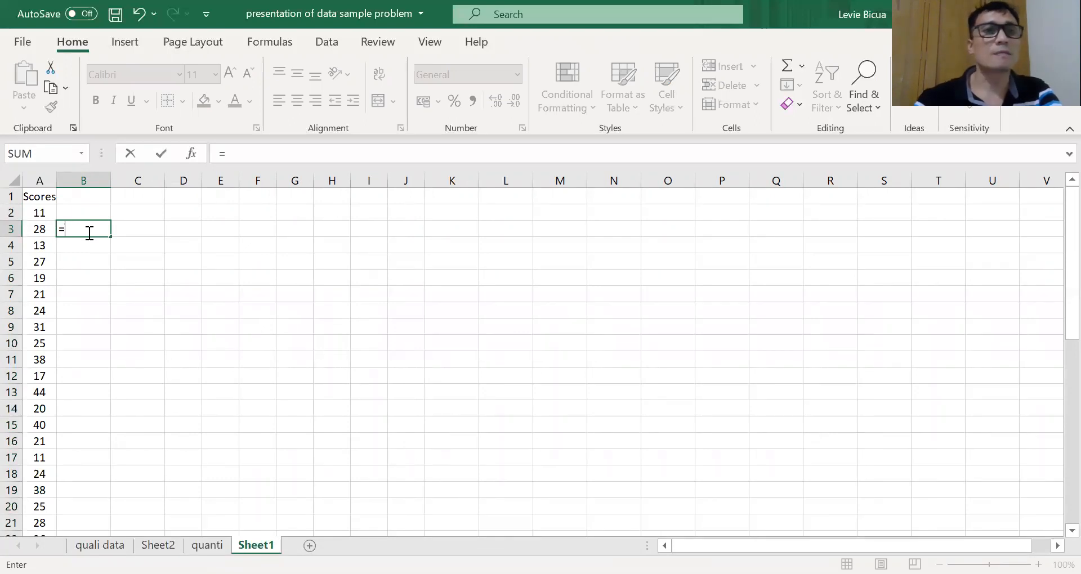
text(max()
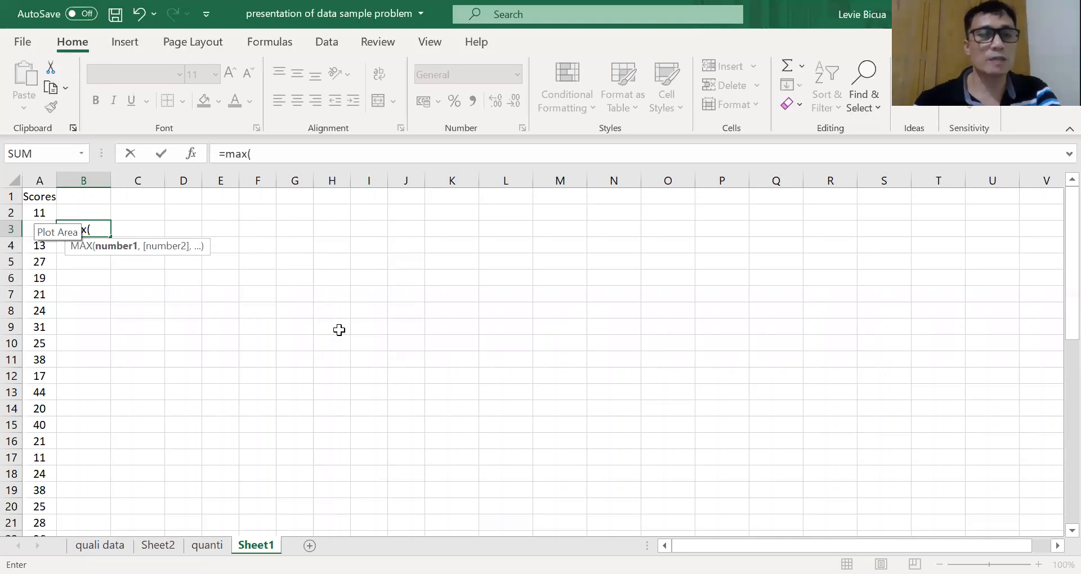
text(a2:a46)
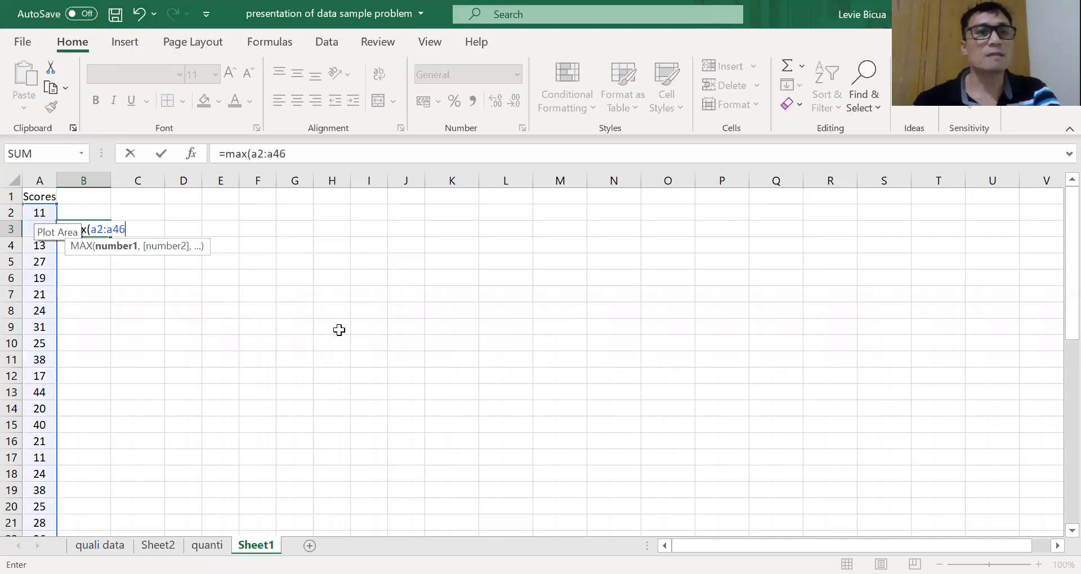
text())
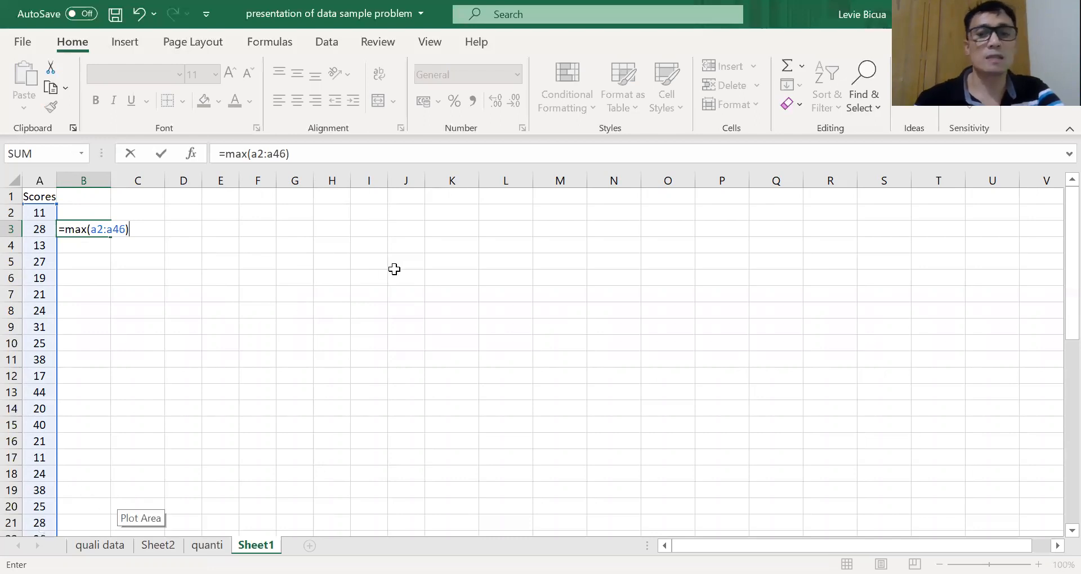
key(Return)
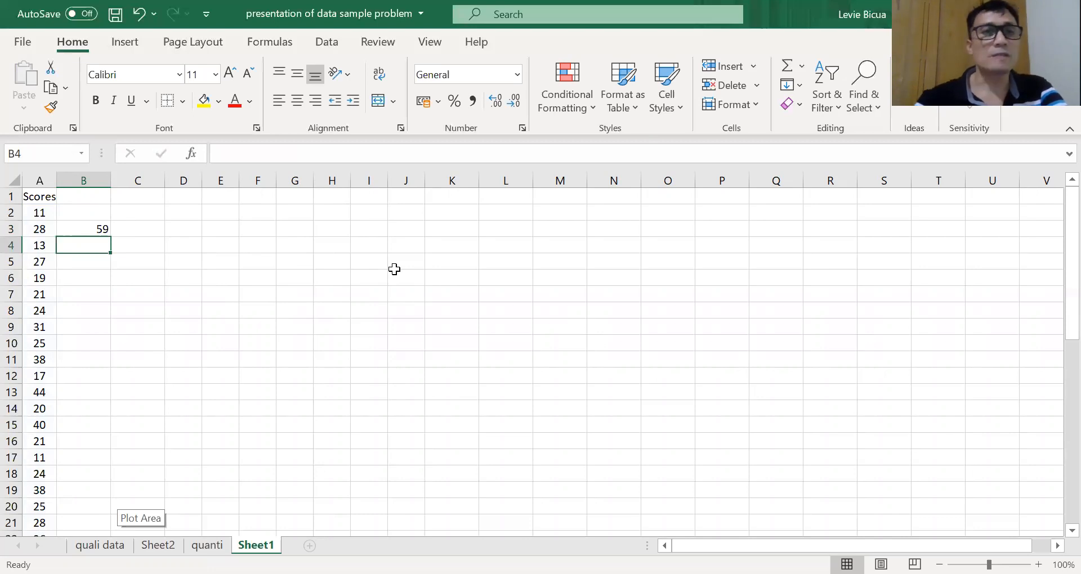
Calculate the lowest score in cell B4 with the formula =min(a2:a46)
text(=)
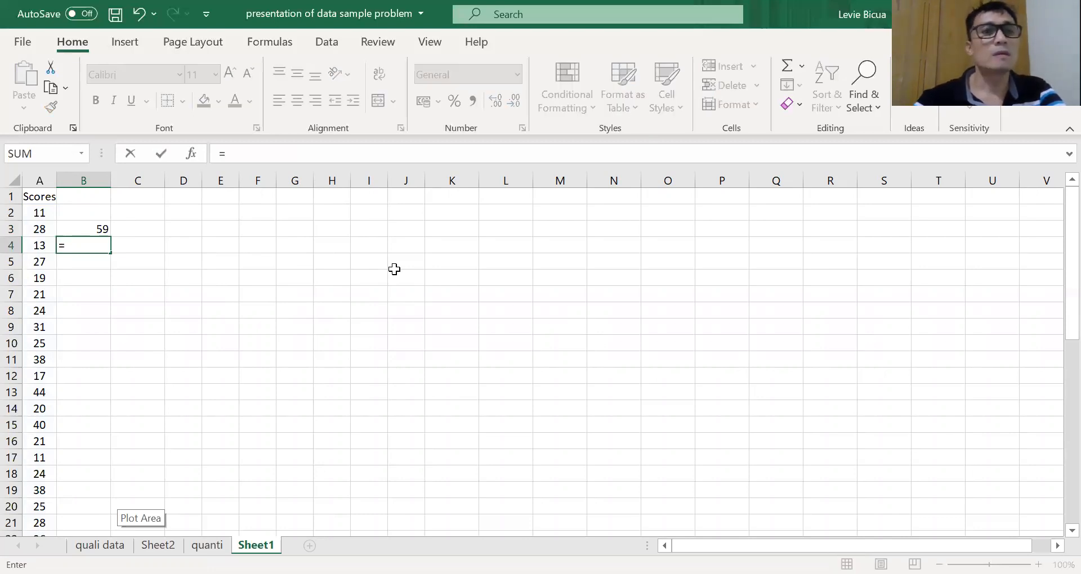
text(min(a2:)
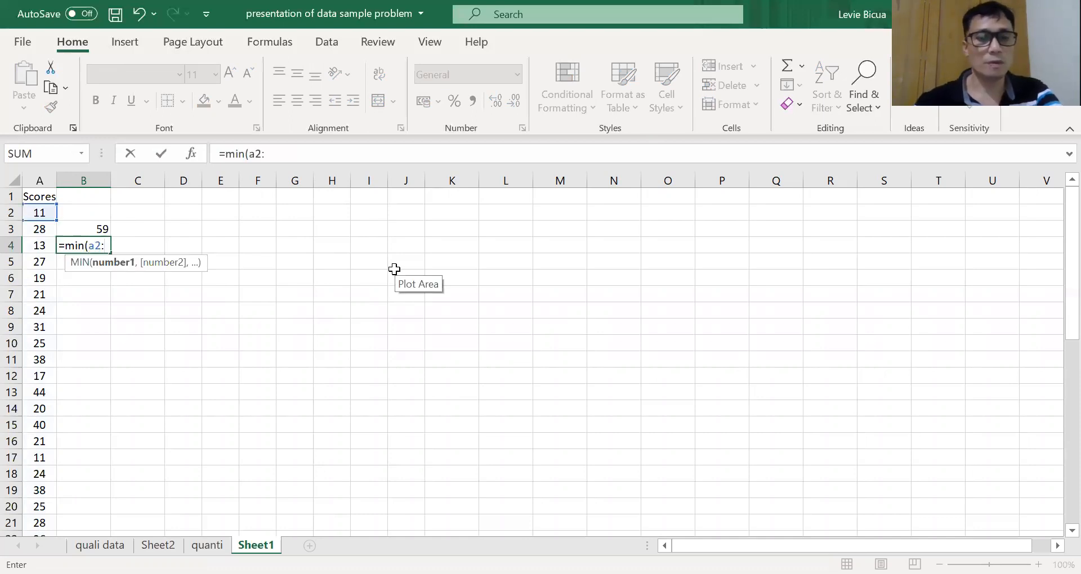
text(a46))
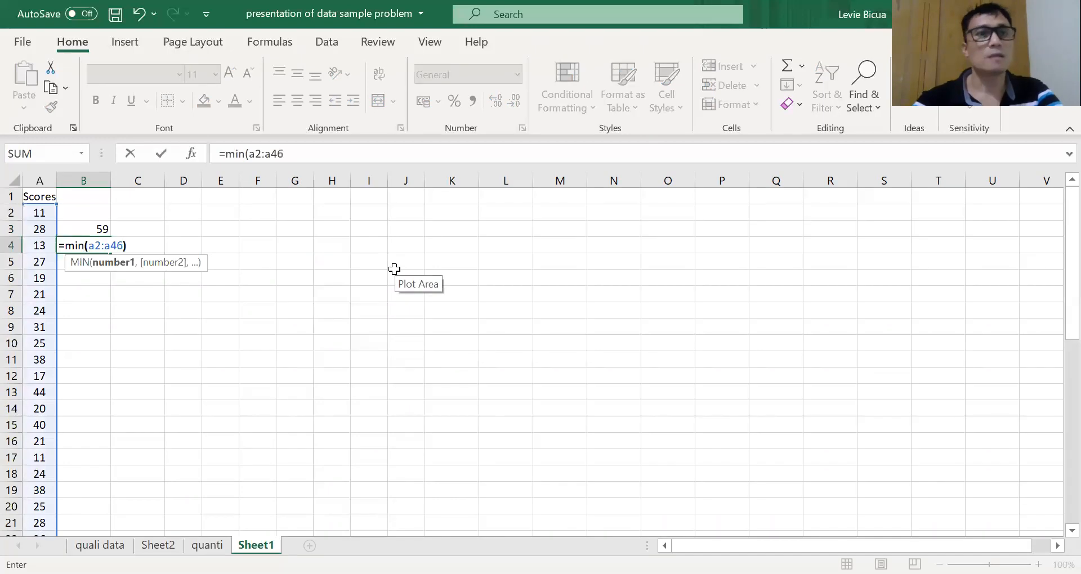
key(Return)
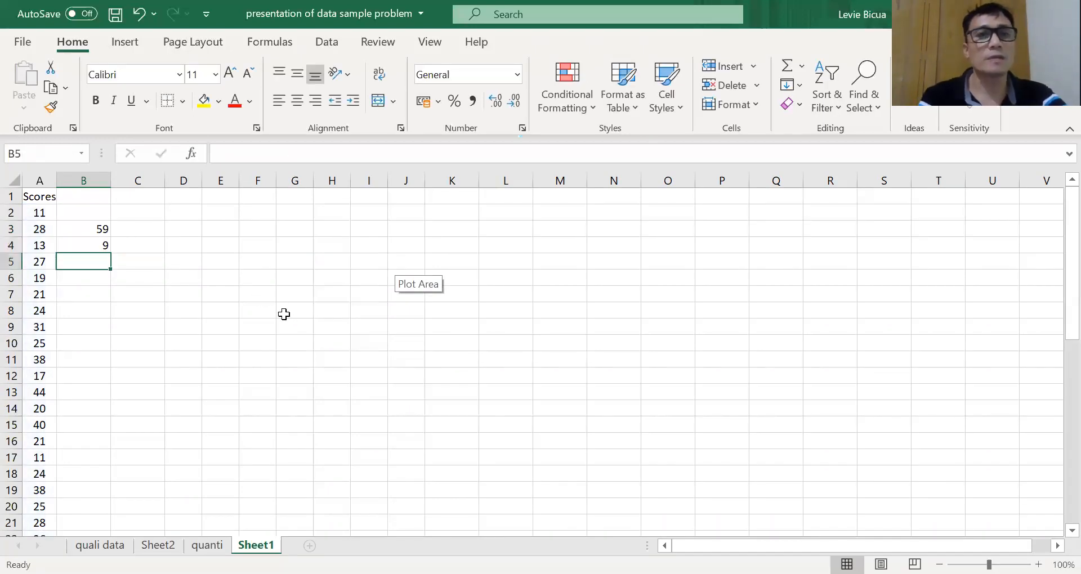
Enter the row labels "Stem" in cell D3 and "Leaf" in cell D4
click(181, 229)
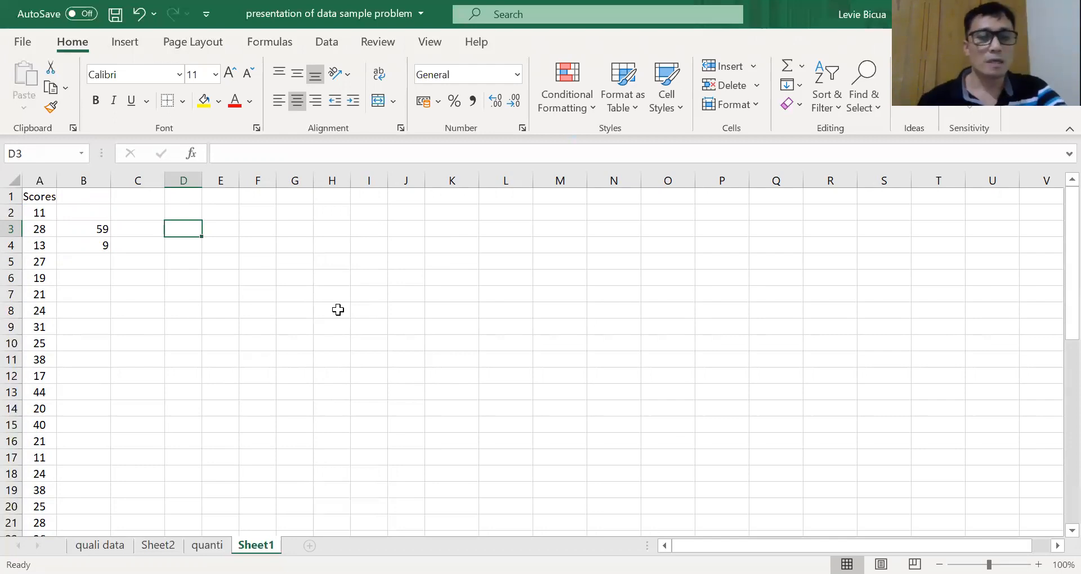
text(Stem)
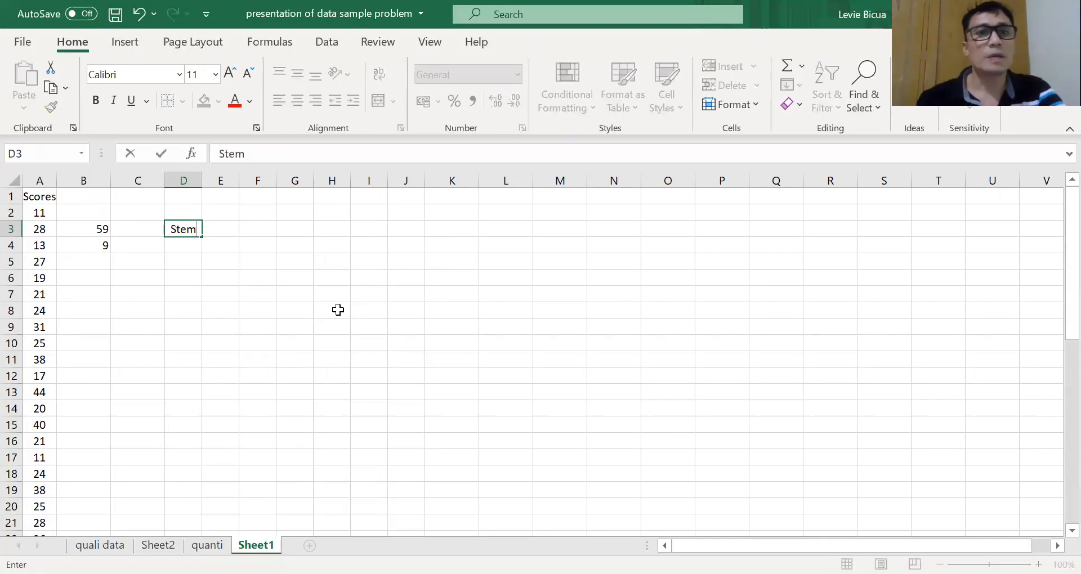
key(Return)
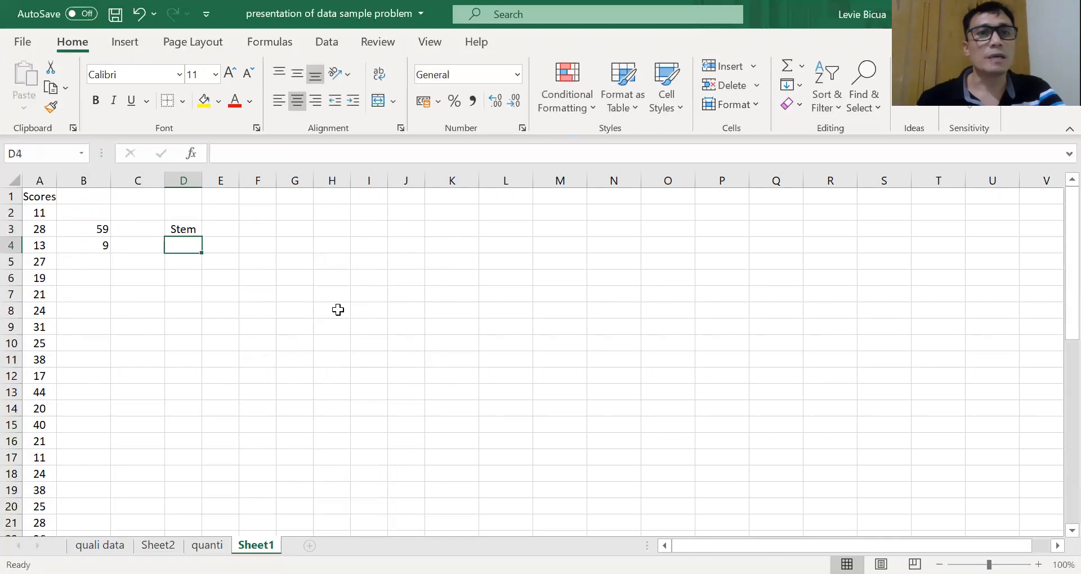
text(Leaf)
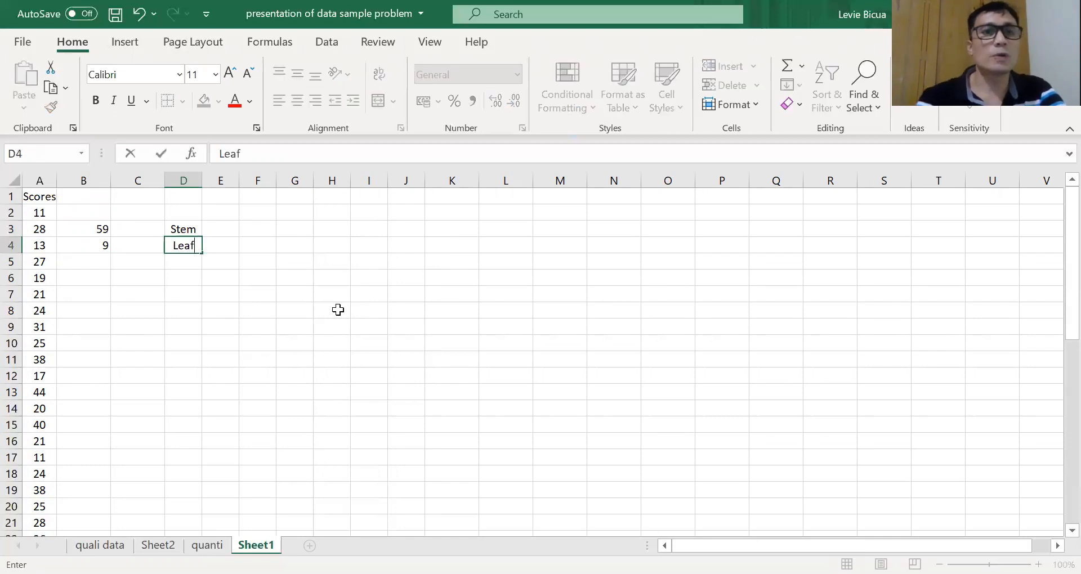
key(Up)
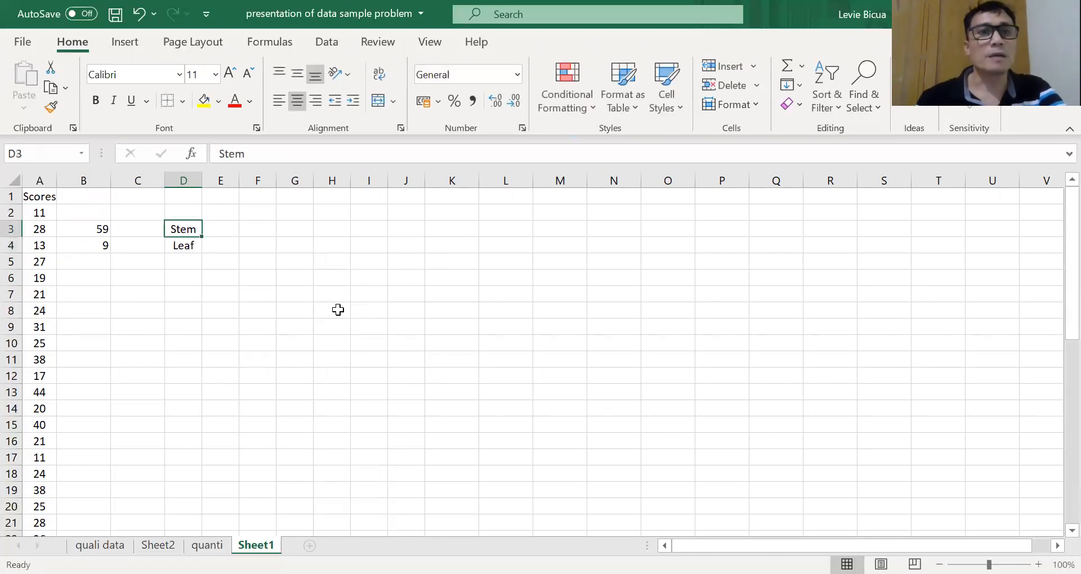
Review the lowest and highest scores, and enter 0 as the first stem value in cell E3
key(Left)
key(Left)
key(Down)
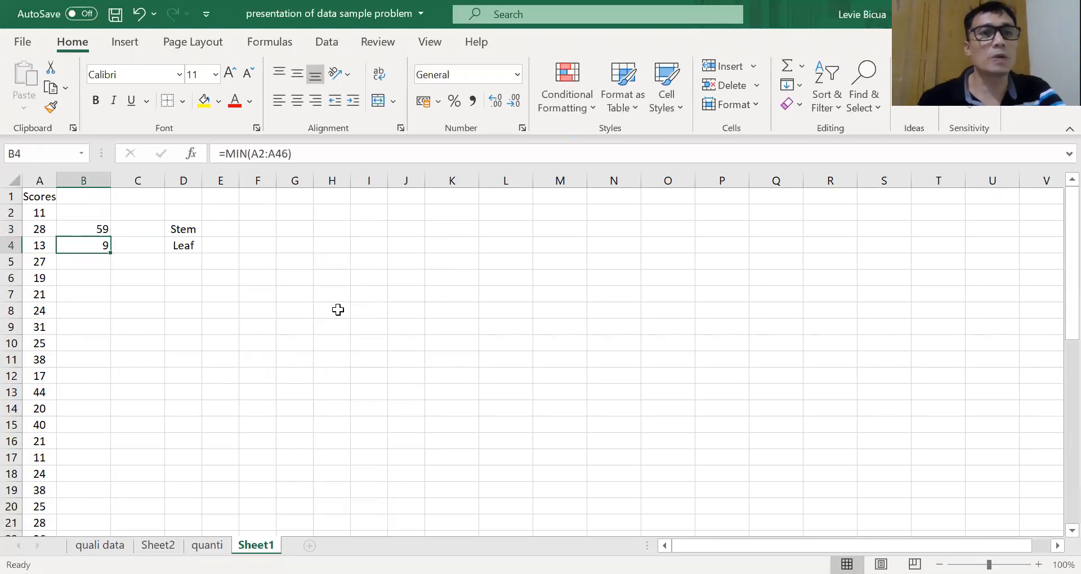
key(Up)
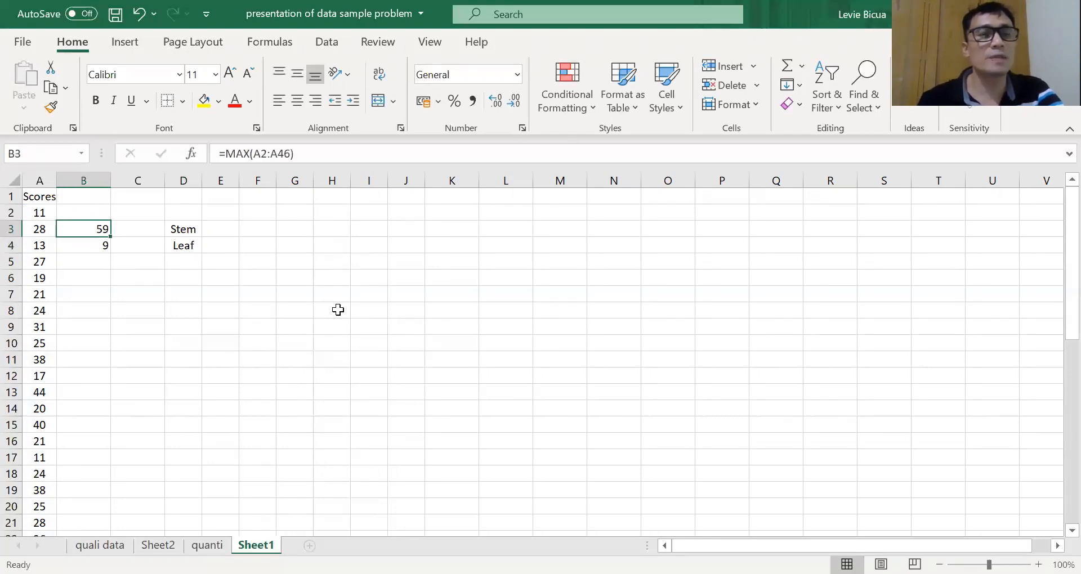
key(Right)
key(Right)
key(Right)
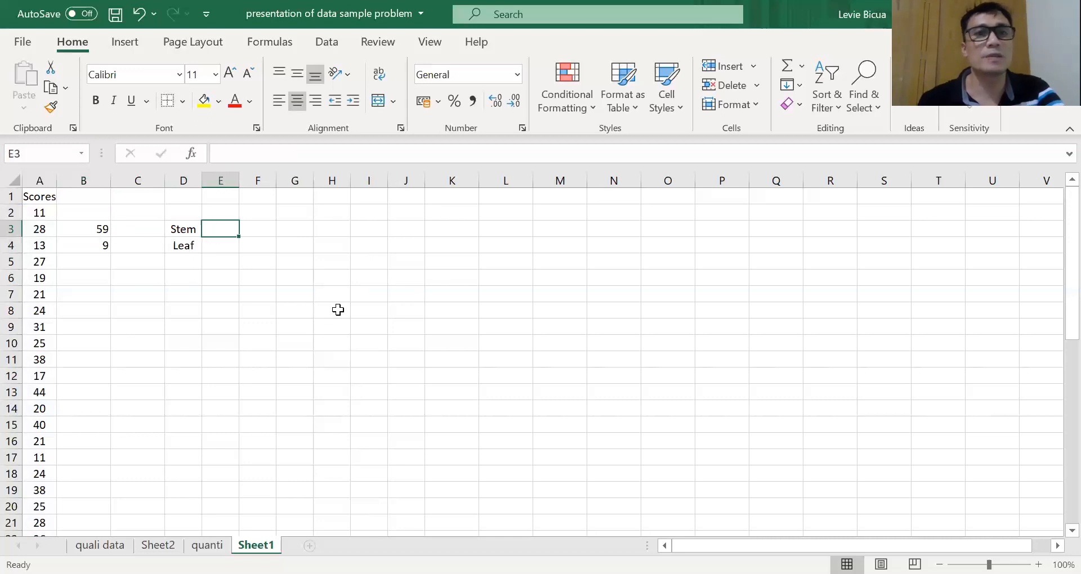
text(0)
key(Tab)
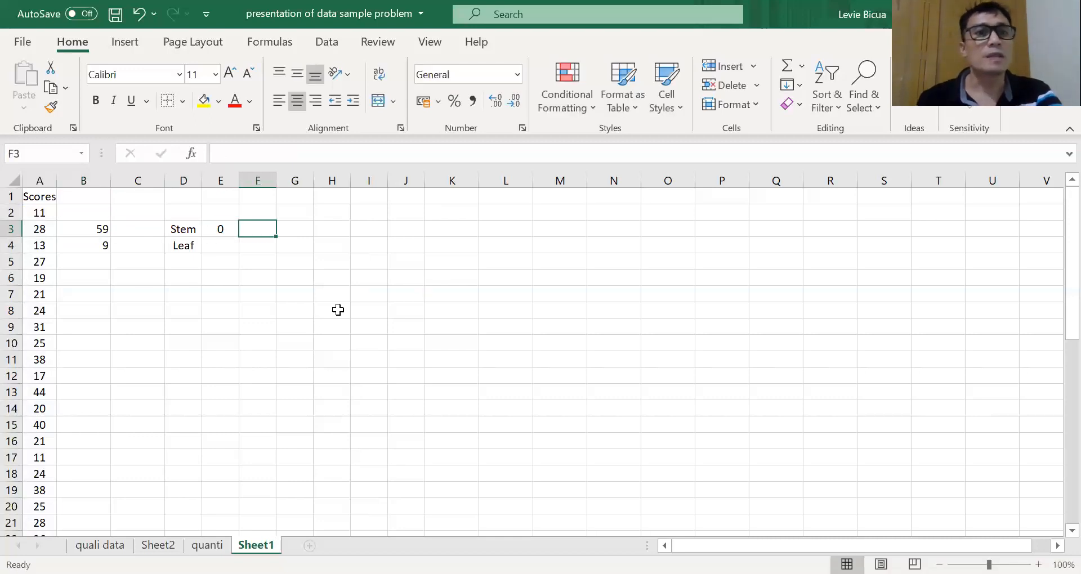
Enter the remaining stem values 1, 2, 3, 4 and 5 across cells F3 to J3
key(Left)
key(Left)
key(Left)
key(Left)
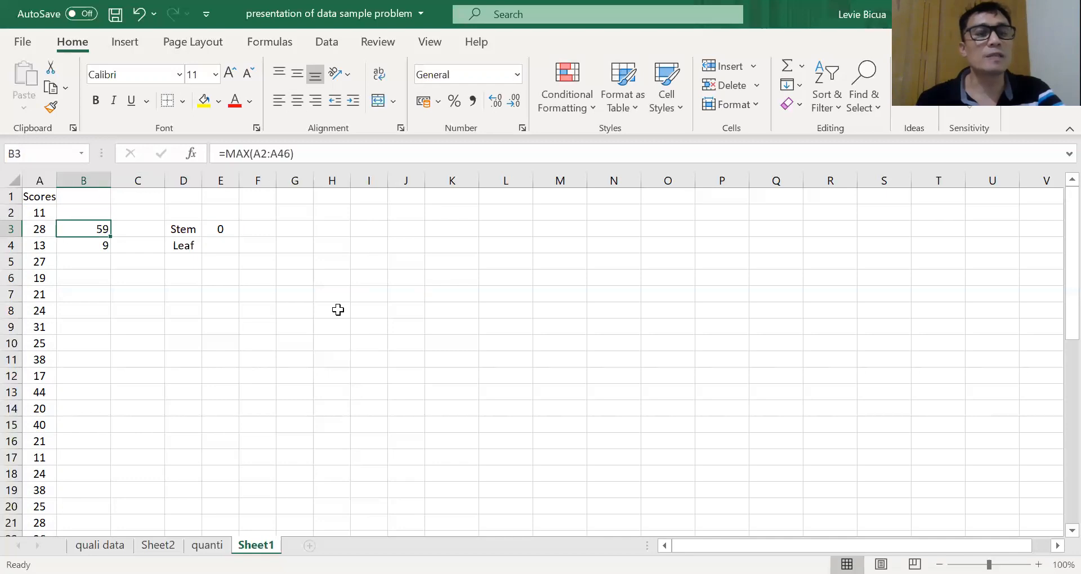
key(Right)
key(Right)
key(Right)
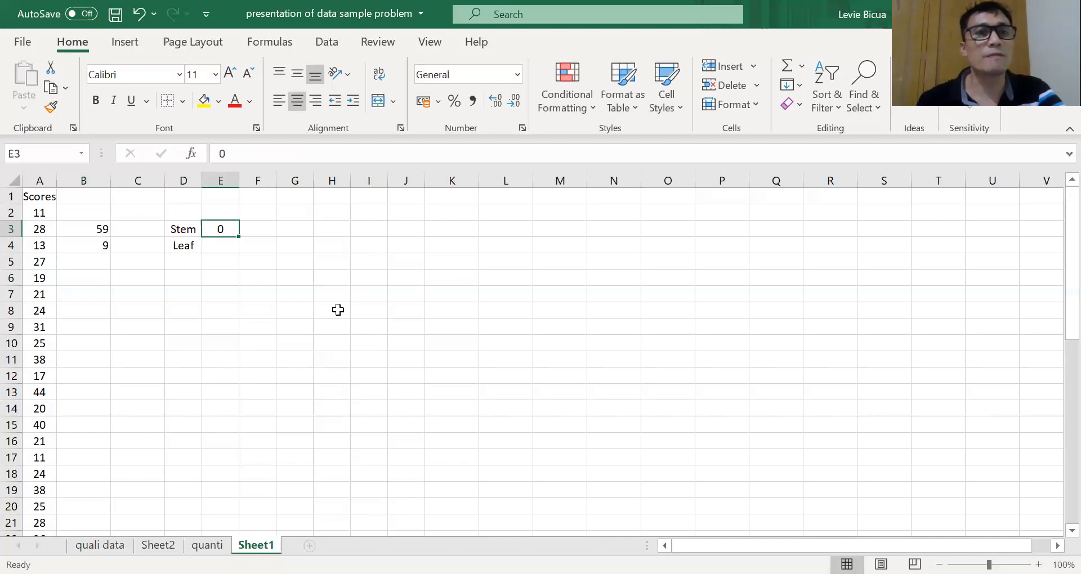
key(Right)
key(Left)
key(Right)
text(1)
key(Right)
text(2)
key(Right)
text(3)
key(Right)
text(4)
key(Right)
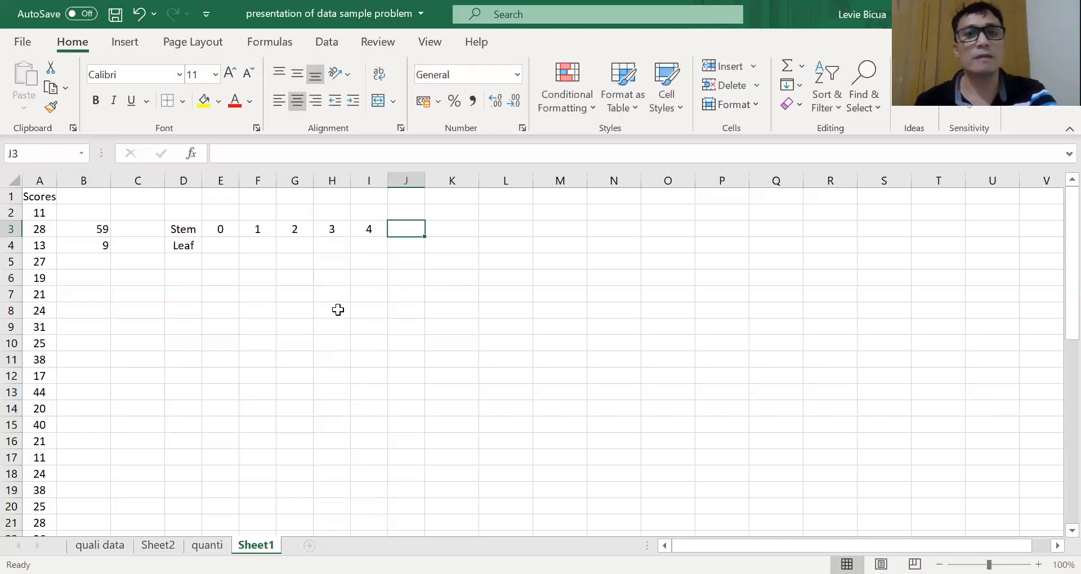
text(5)
Apply a bottom border to the stem row D3:J3, and move to cell E4 in the leaf row
key(Left)
key(Left)
key(Left)
key(Left)
key(Left)
key(Left)
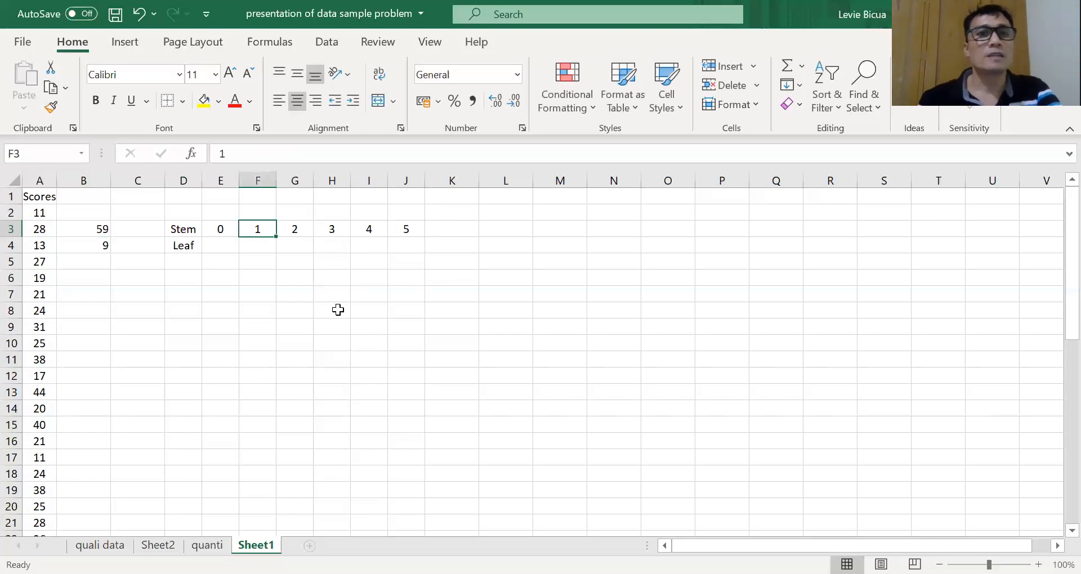
key(shift+Right)
key(shift+Right)
key(shift+Right)
key(shift+Right)
key(shift+Right)
key(shift+Right)
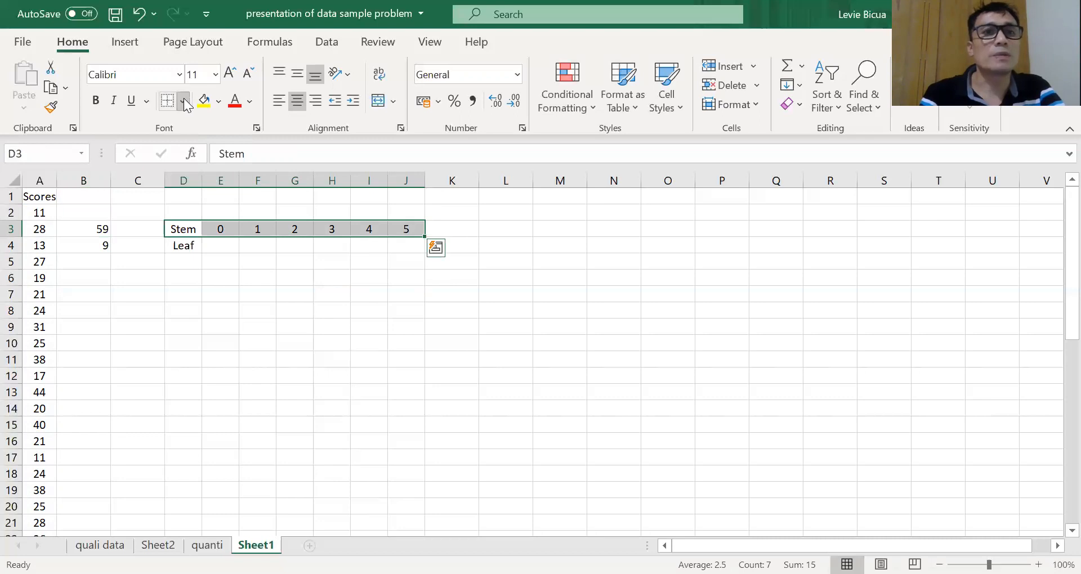
click(198, 150)
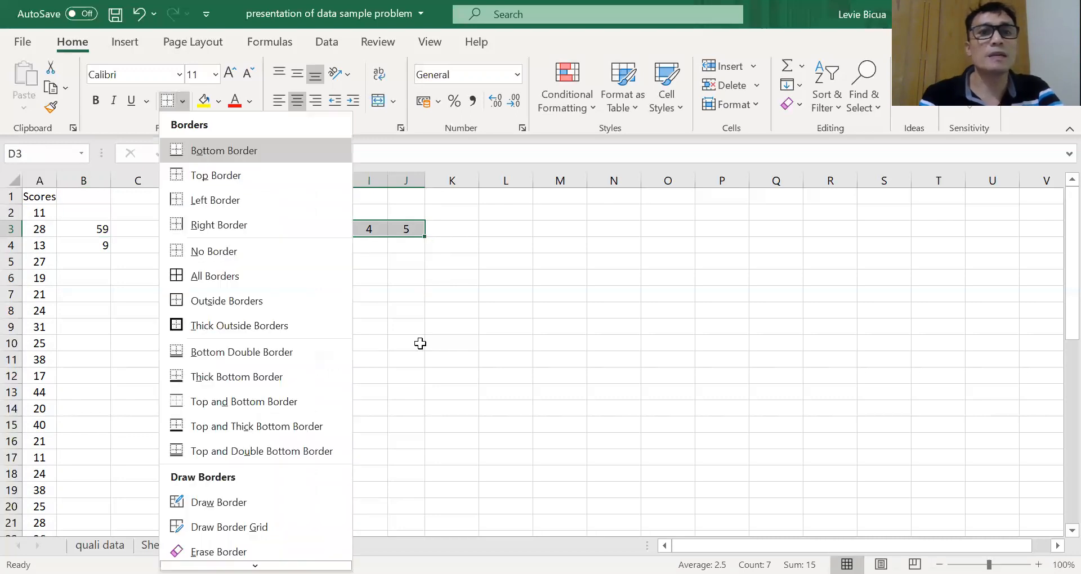
key(Left)
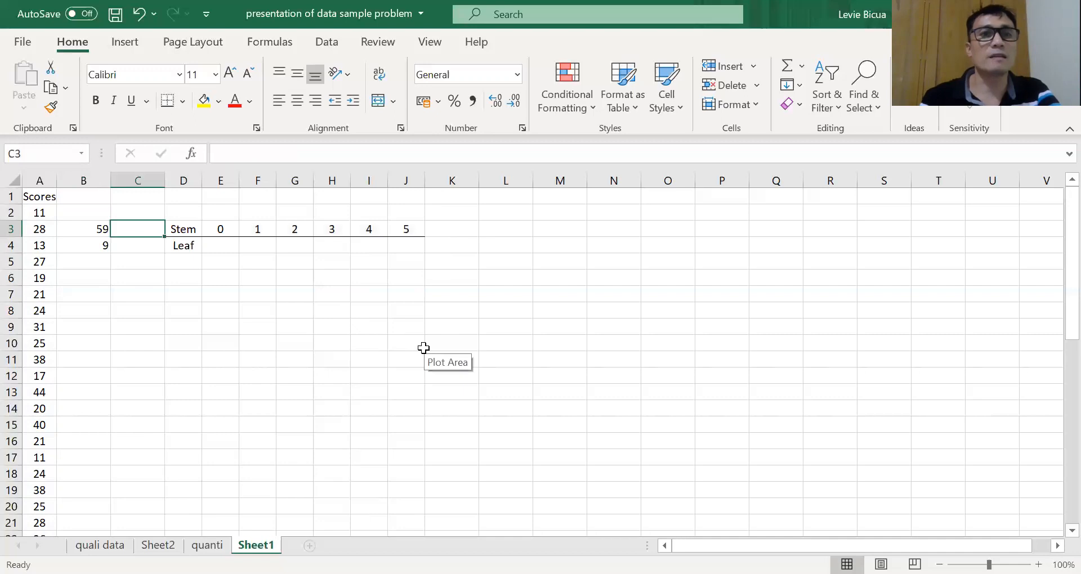
key(Down)
key(Right)
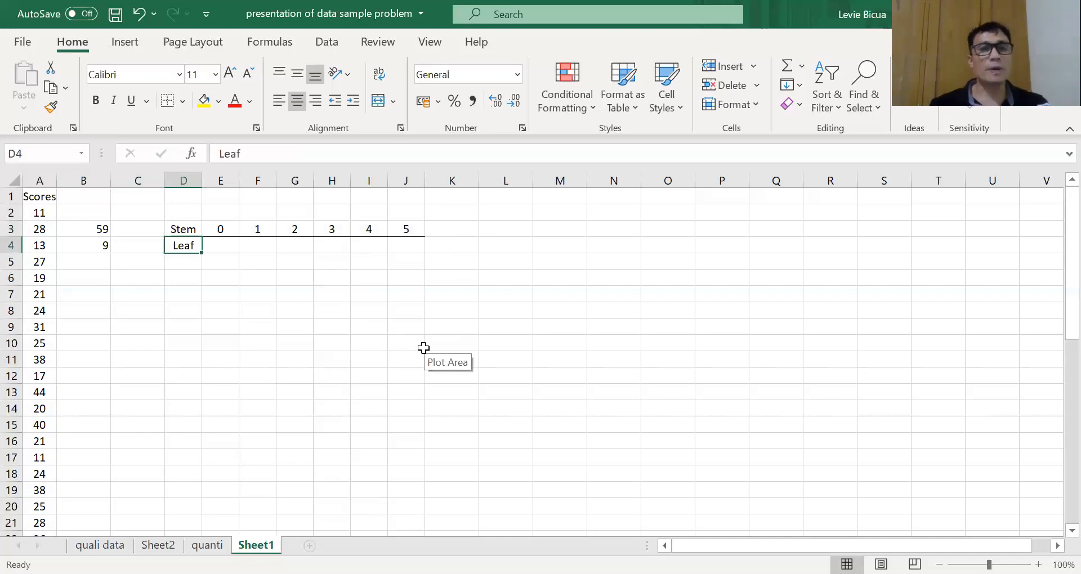
key(Right)
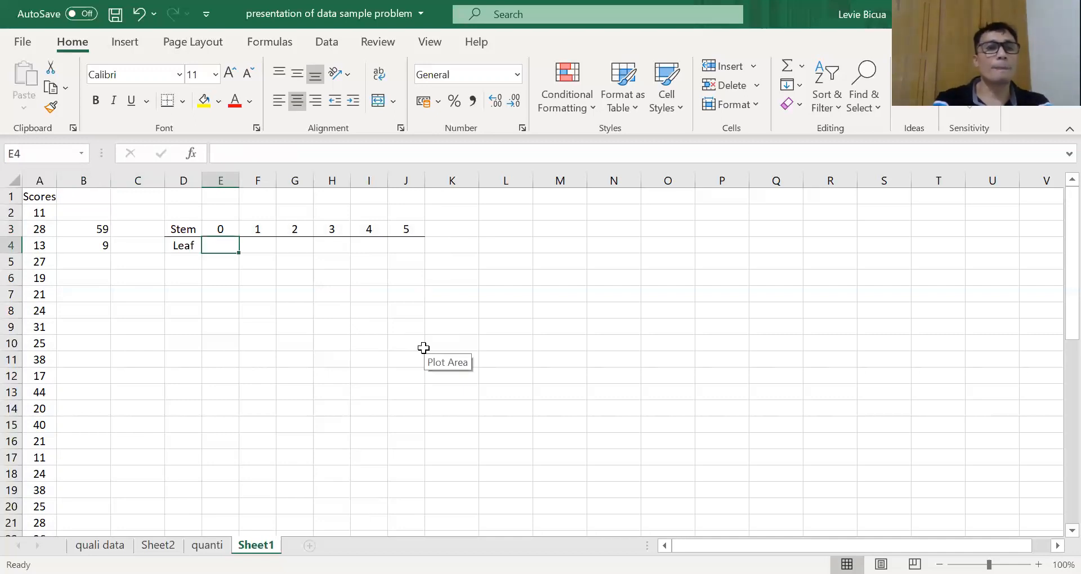
Sort the scores in A2:A46 from smallest to largest, continuing with the current selection only
click(43, 214)
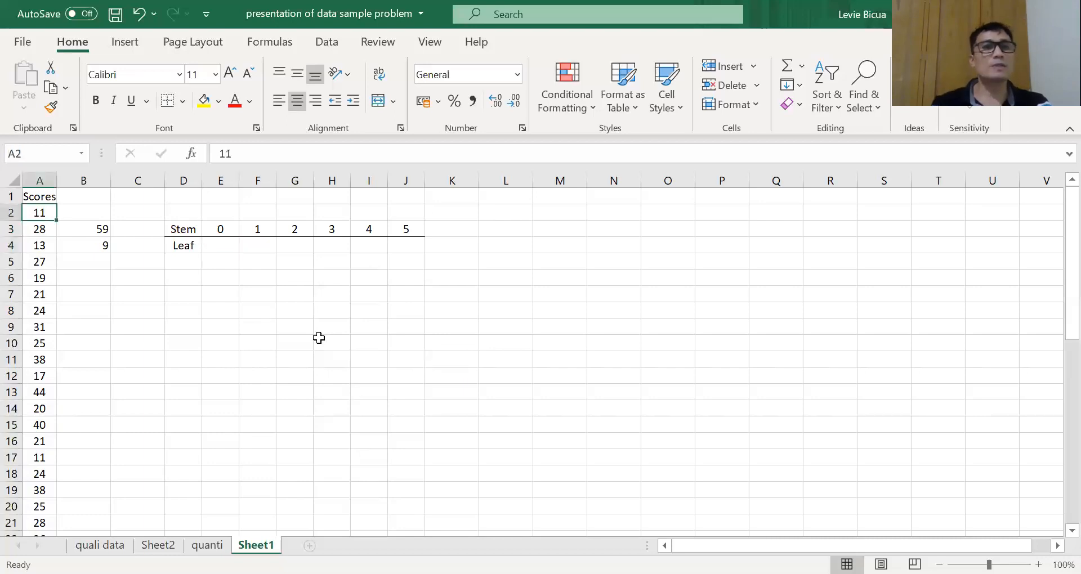
key(shift+Down)
key(shift+Down)
key(shift+Down)
key(shift+Down)
key(shift+Down)
key(shift+Down)
key(shift+Down)
key(shift+Down)
key(shift+Down)
key(shift+Down)
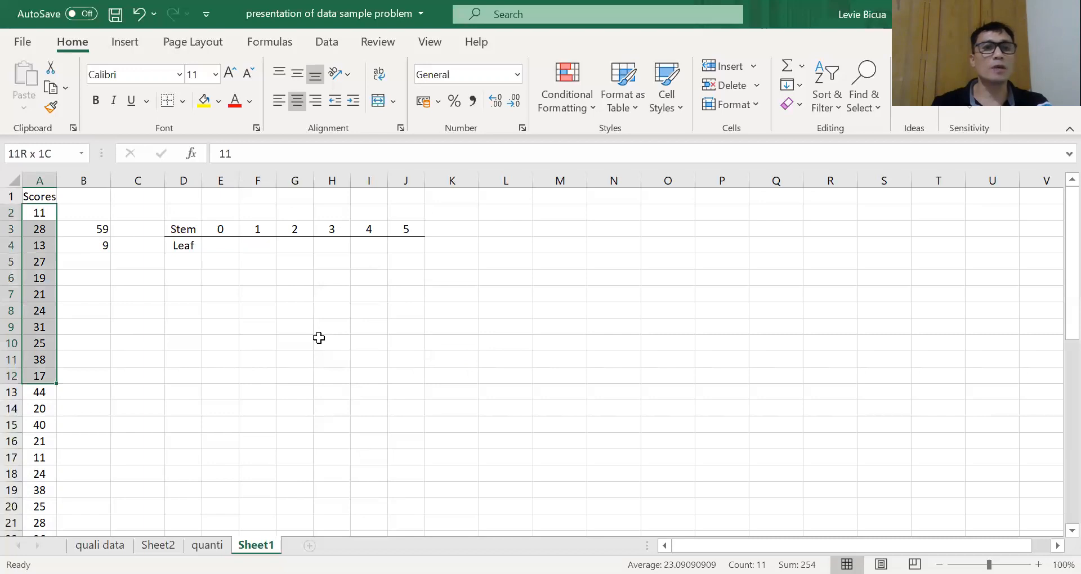
key(shift+Down)
key(shift+Down)
key(shift+Down)
key(shift+Down)
key(shift+Down)
key(shift+Down)
key(shift+Down)
key(shift+Down)
key(shift+Down)
key(shift+Down)
key(shift+Down)
key(shift+Down)
key(shift+Down)
key(shift+Down)
key(shift+Down)
key(shift+Down)
key(shift+Down)
key(shift+Down)
key(shift+Down)
key(shift+Down)
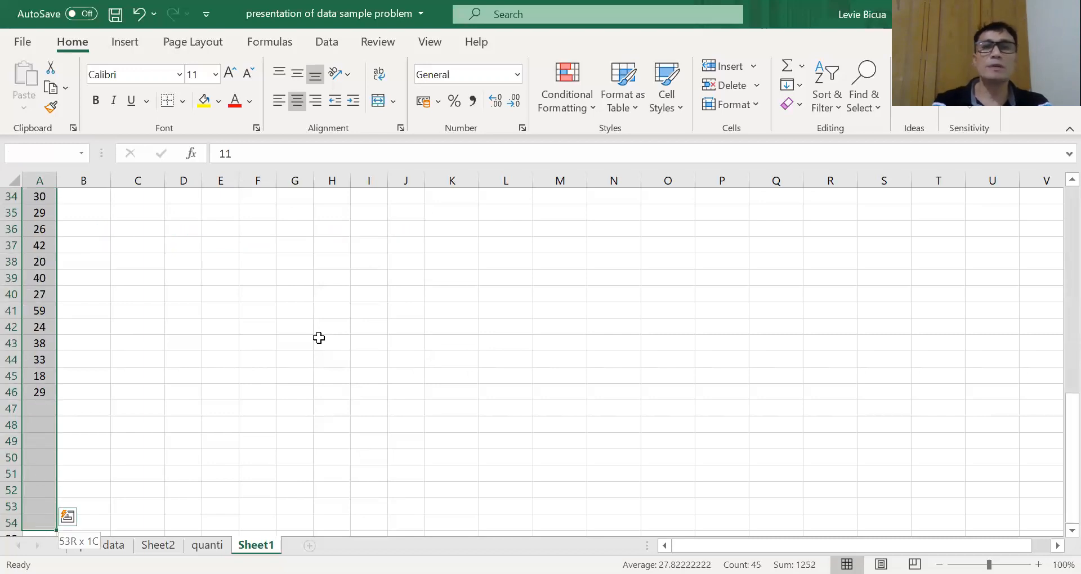
key(shift+Up)
key(shift+Up)
key(shift+Up)
key(shift+Up)
key(shift+Up)
key(shift+Up)
key(shift+Up)
key(shift+Up)
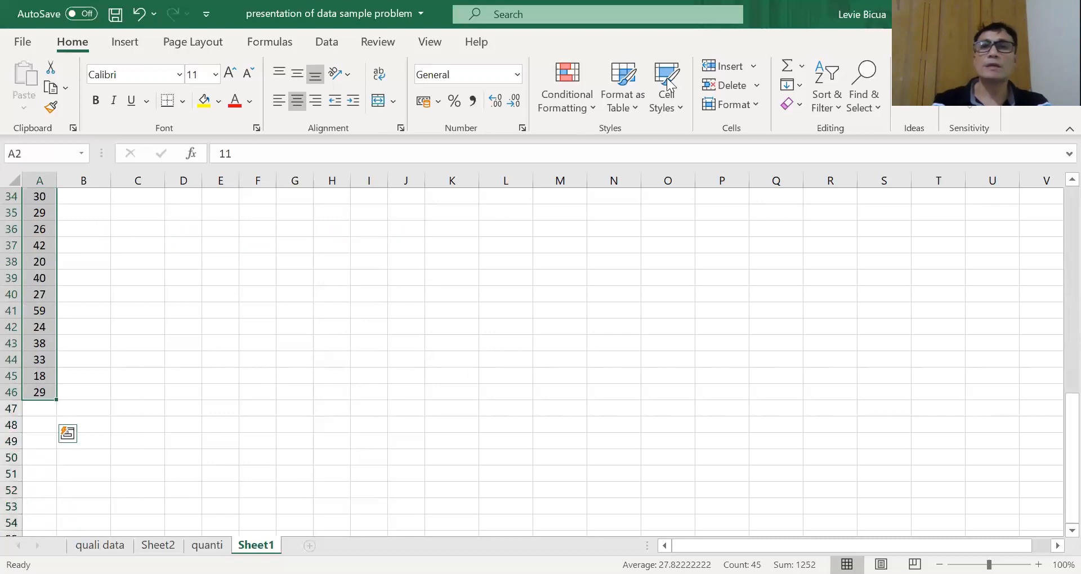
click(834, 78)
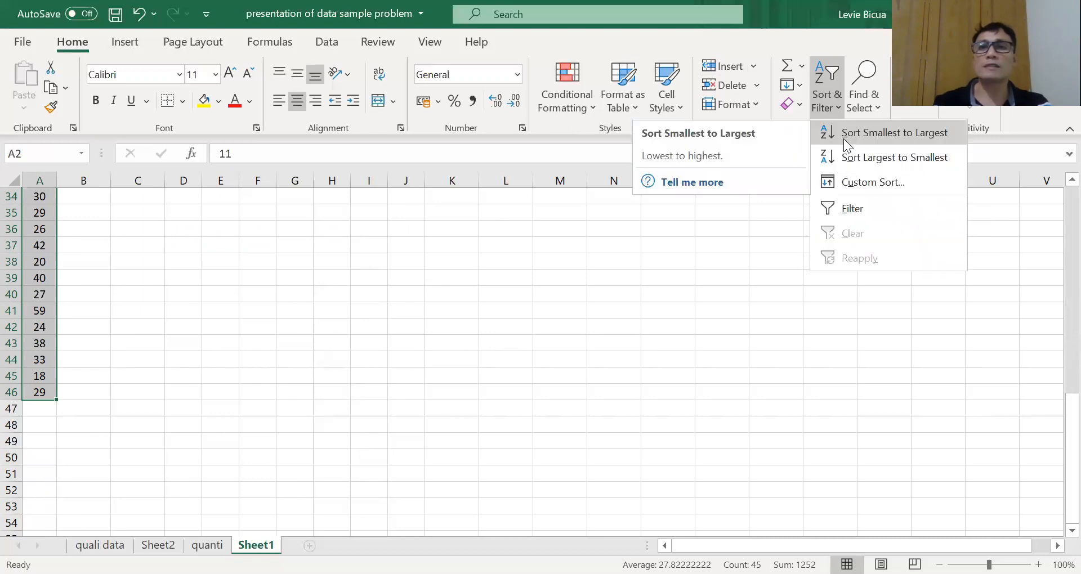
click(843, 138)
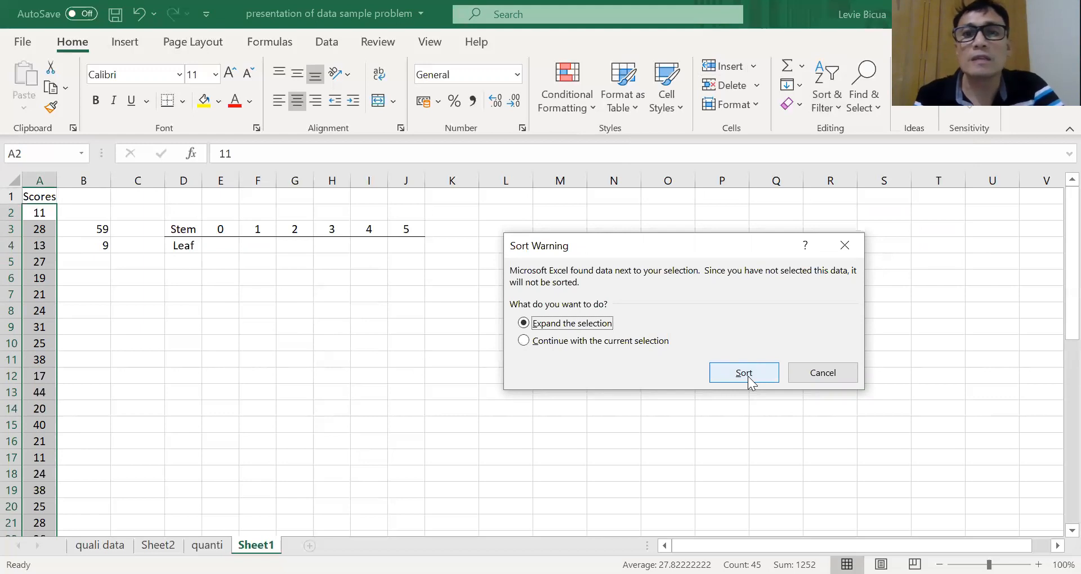
click(527, 340)
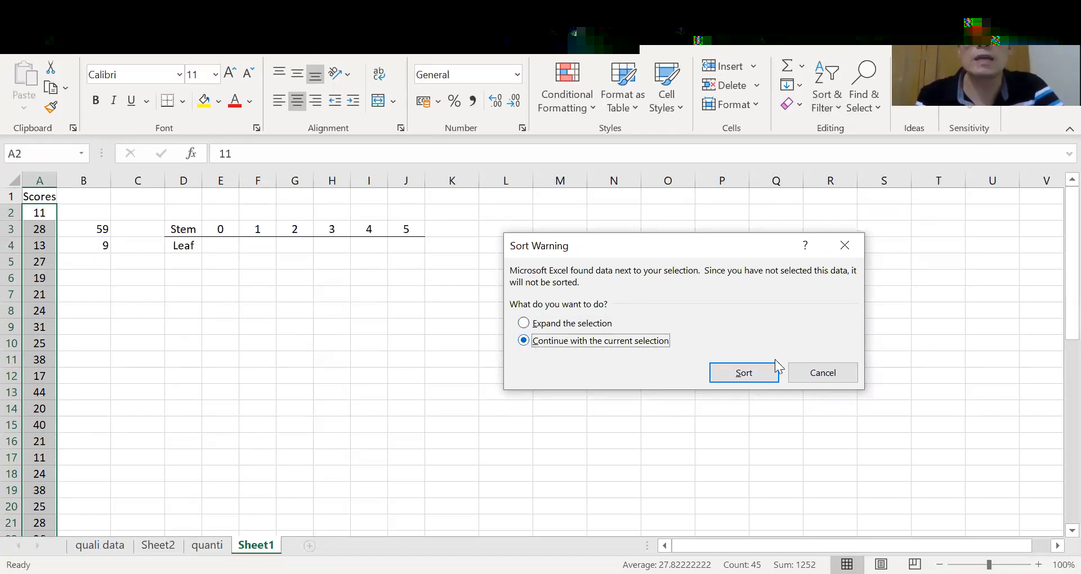